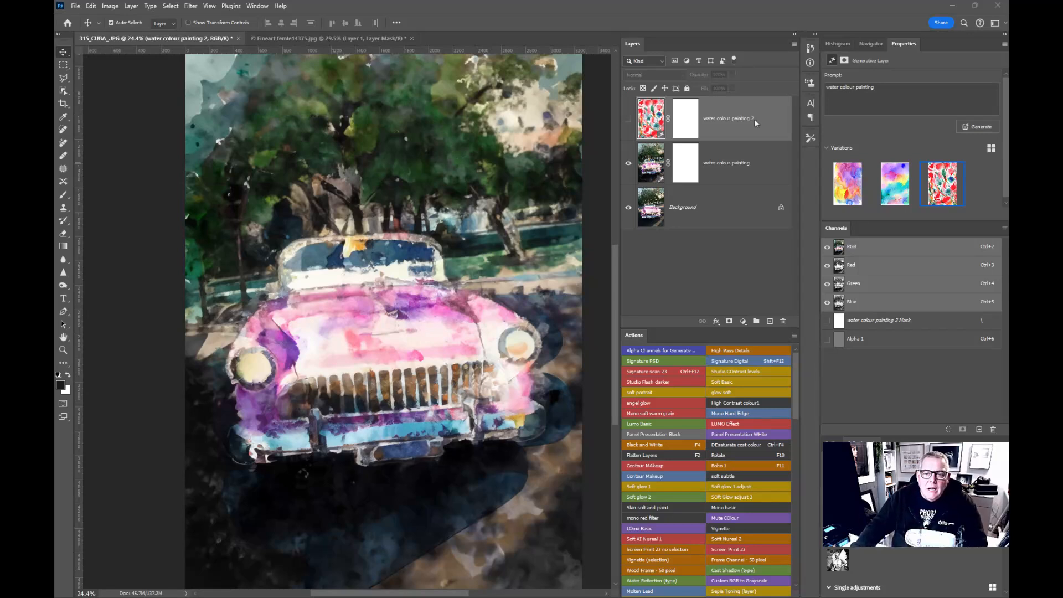
- Toggle the visibility of the two water colour painting layers to compare them with the original car photo
{"action": "left_click", "coordinate": [628, 119]}
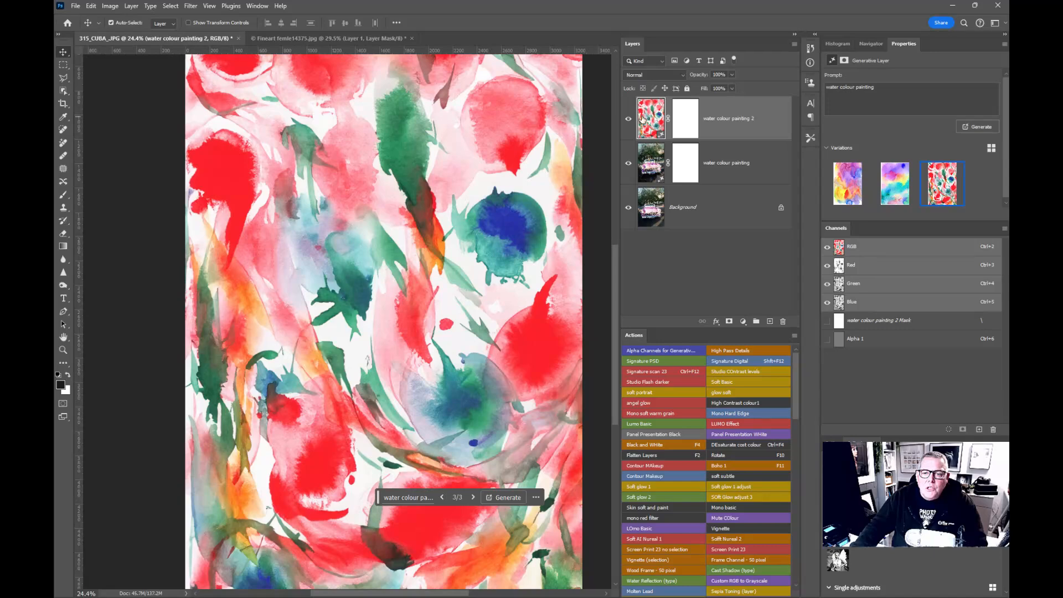
{"action": "left_click", "coordinate": [629, 120]}
{"action": "left_click", "coordinate": [629, 162]}
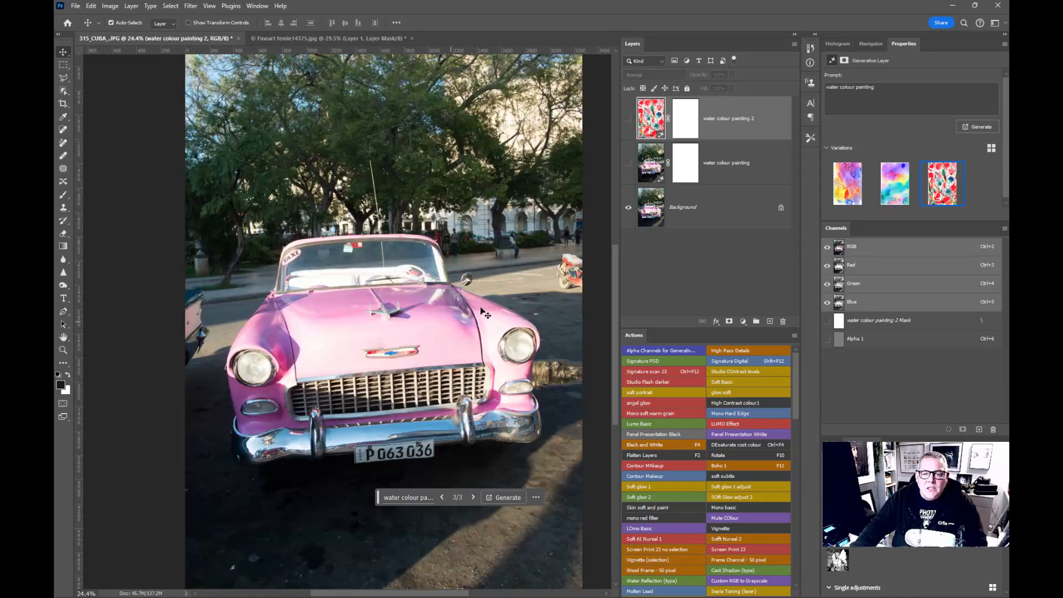
{"action": "left_click", "coordinate": [629, 163]}
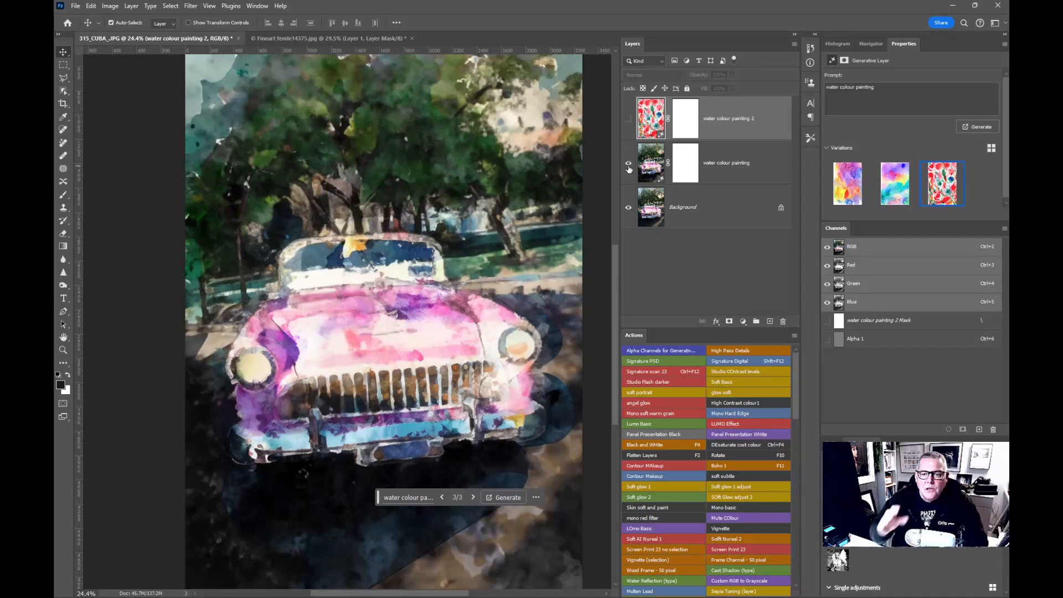
- Delete both water colour painting layers and the Alpha 1 channel, keeping only the Background photo
{"action": "left_click", "coordinate": [727, 154], "text": "shift"}
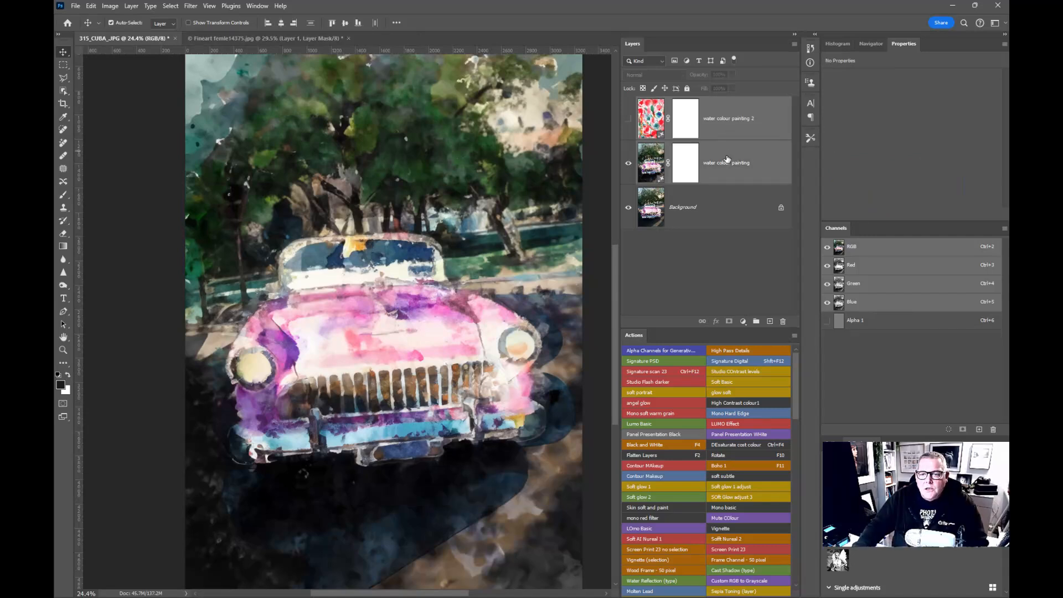
{"action": "left_click_drag", "start_coordinate": [759, 173], "coordinate": [784, 321]}
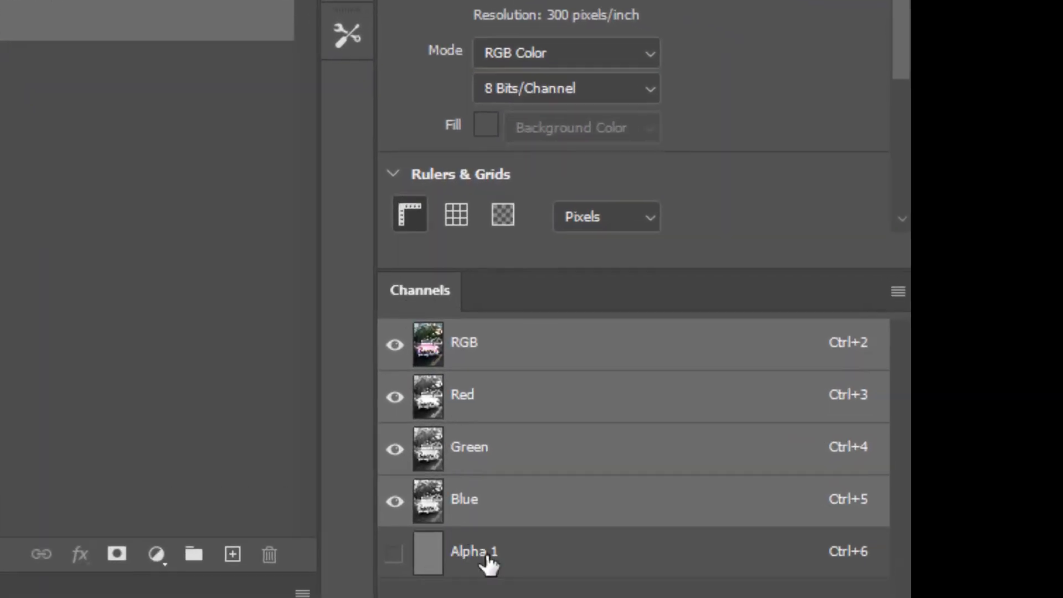
{"action": "left_click", "coordinate": [439, 565]}
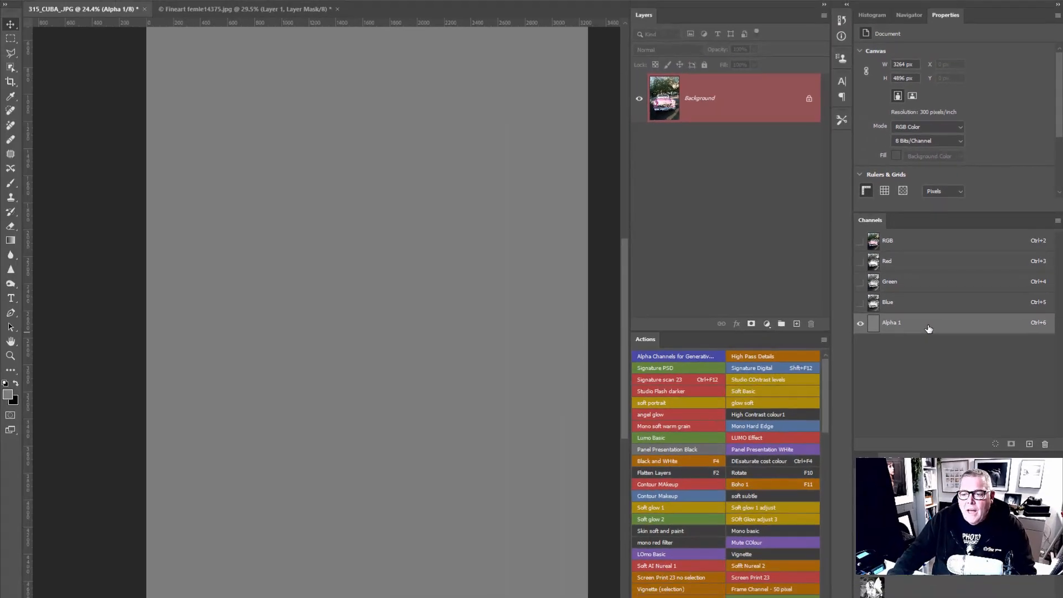
{"action": "left_click_drag", "start_coordinate": [929, 329], "coordinate": [1044, 444]}
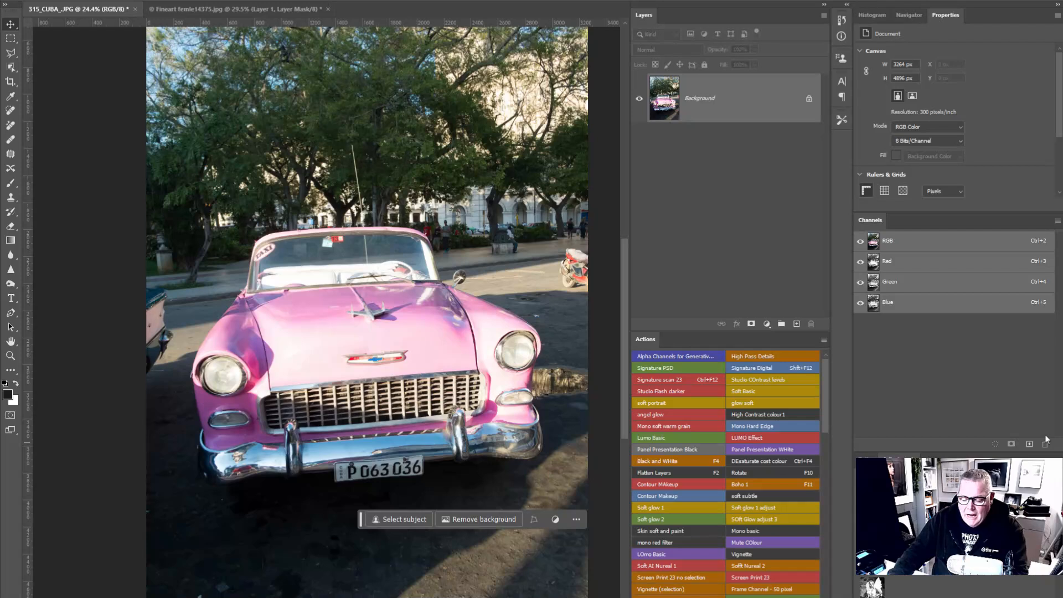
{"action": "key", "text": "ctrl+s"}
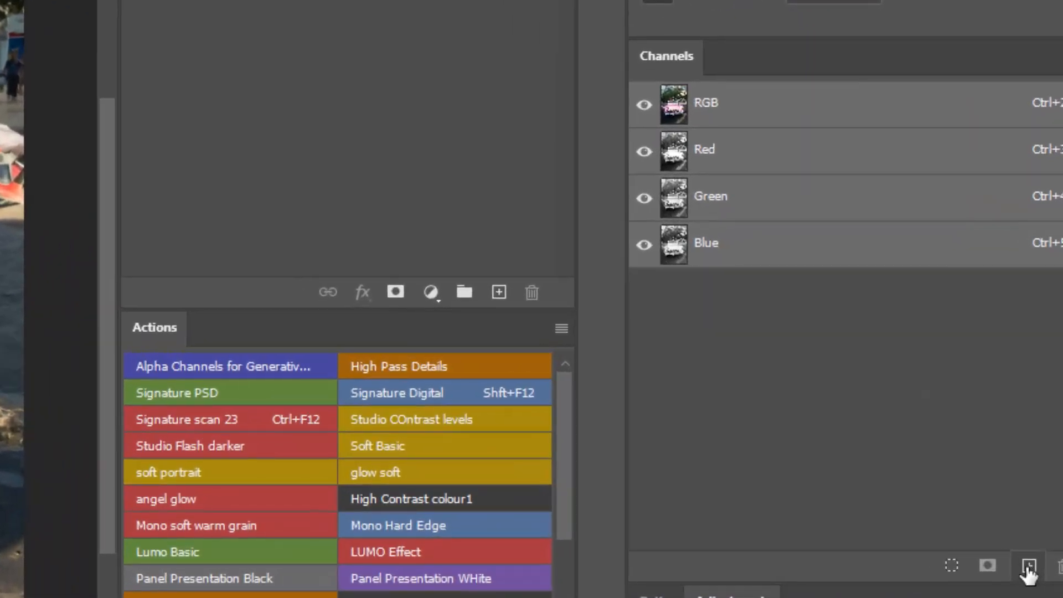
- Create a new alpha channel and fill it with a foreground grey of 30% brightness
{"action": "left_click", "coordinate": [1028, 567]}
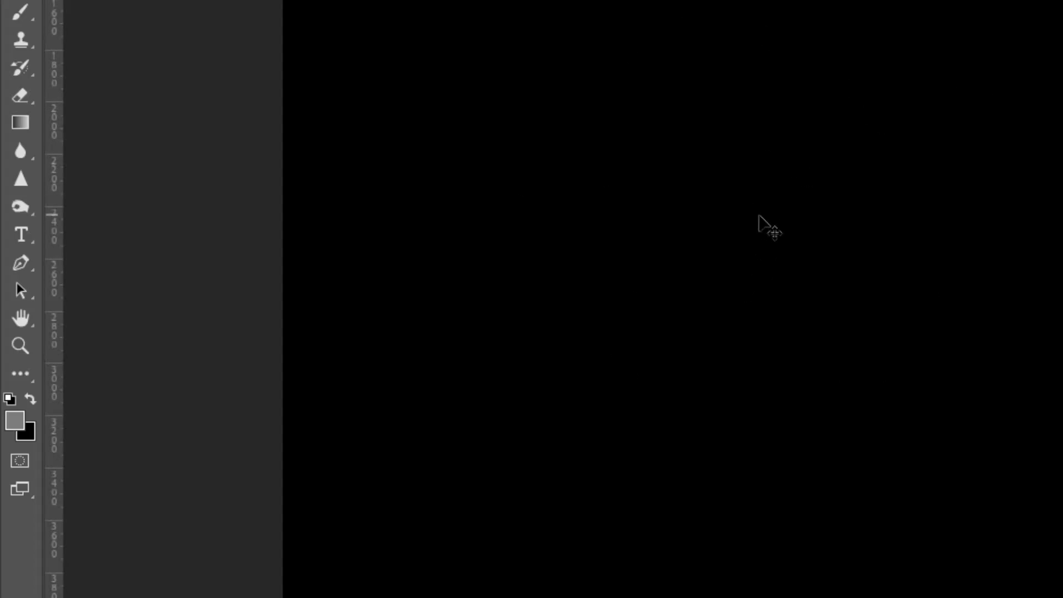
{"action": "left_click", "coordinate": [15, 420]}
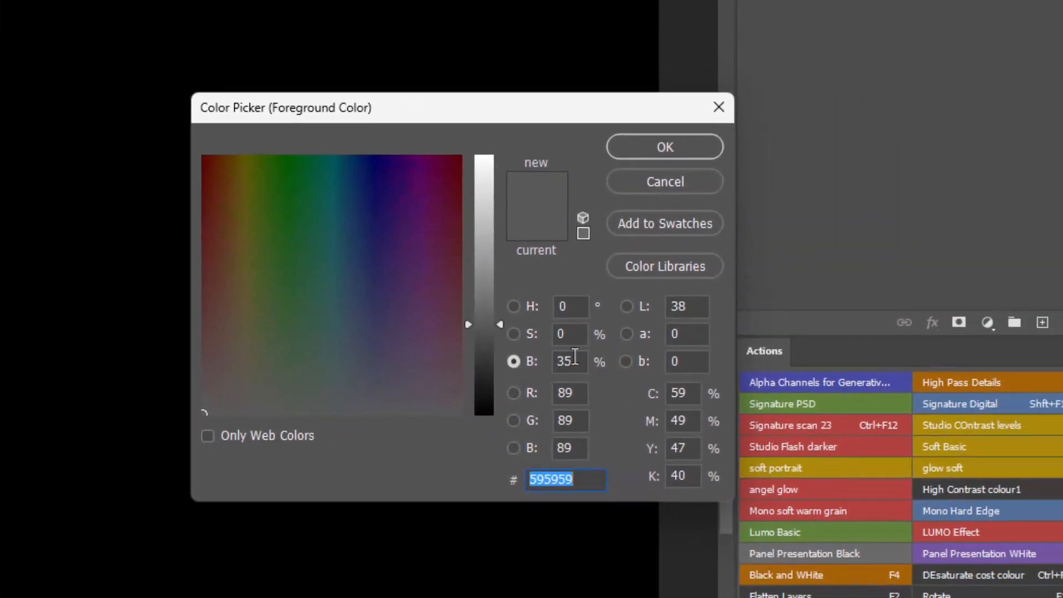
{"action": "double_click", "coordinate": [572, 359]}
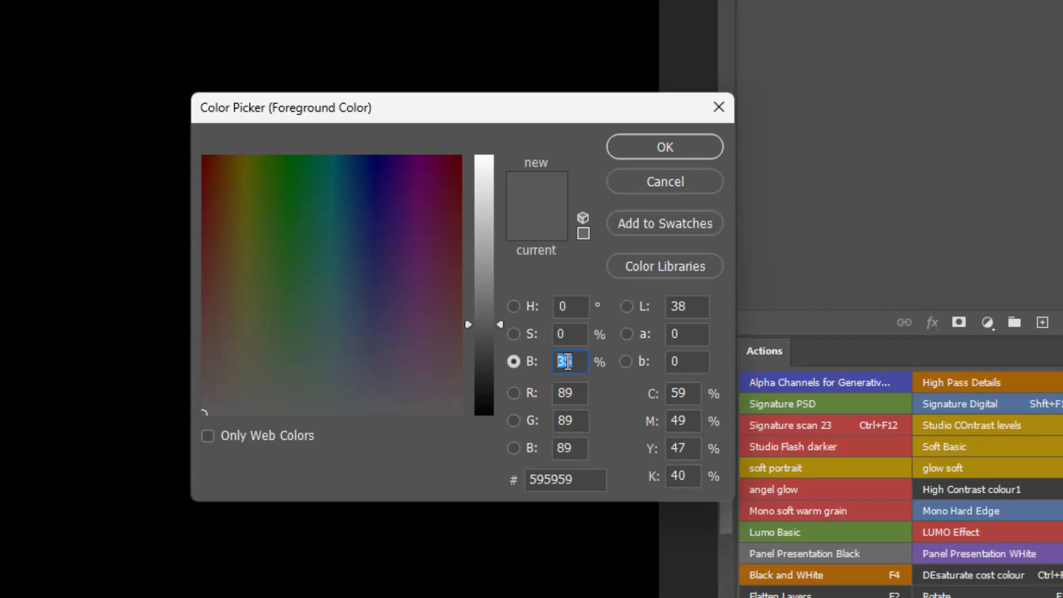
{"action": "left_click_drag", "start_coordinate": [571, 361], "coordinate": [552, 349]}
{"action": "type", "text": "30"}
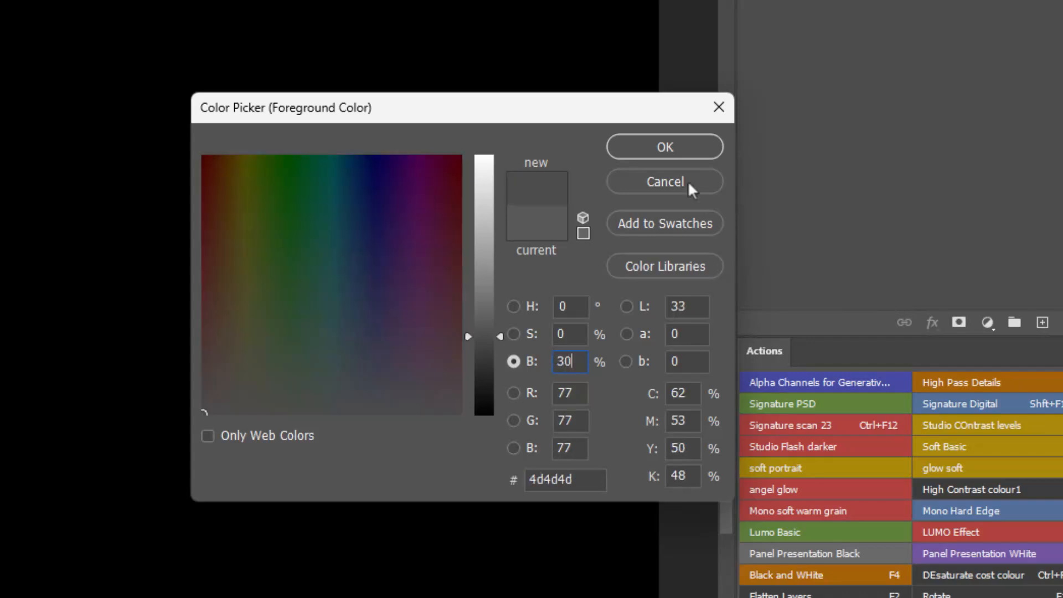
{"action": "left_click", "coordinate": [669, 148]}
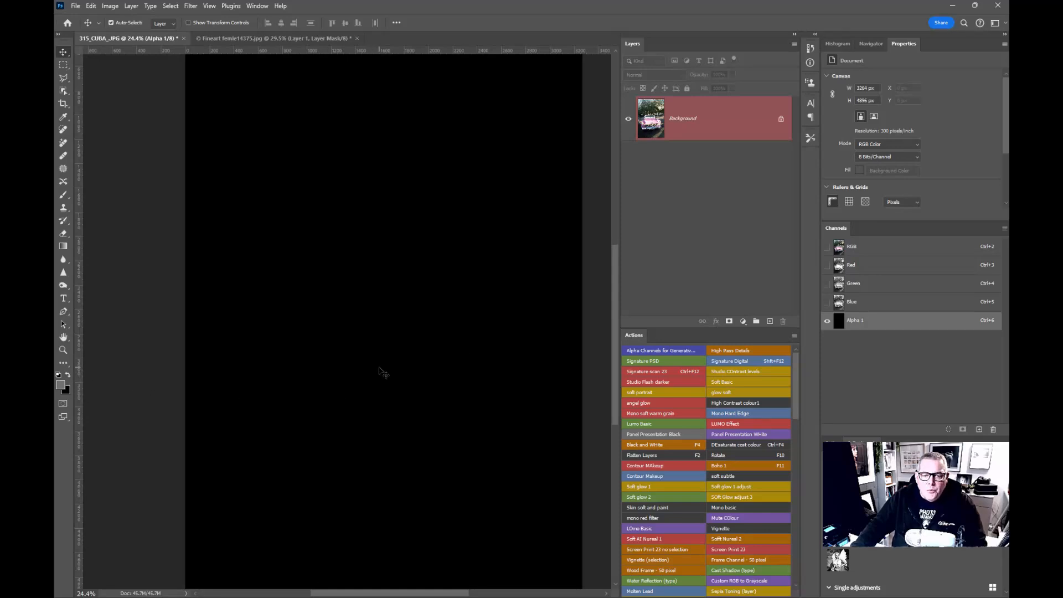
{"action": "key", "text": "alt+BackSpace"}
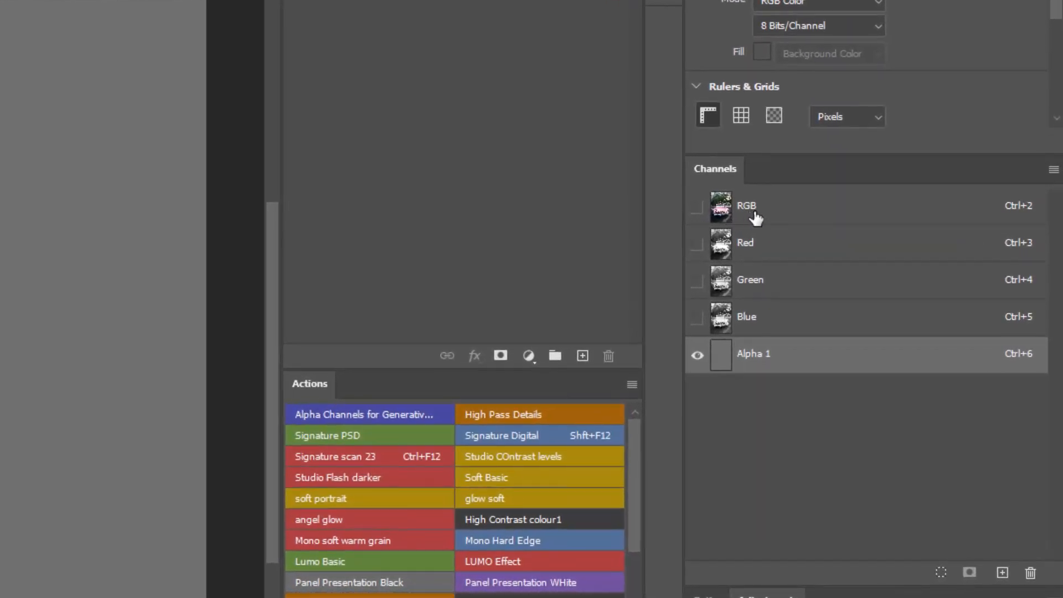
- Return to the RGB composite, load Alpha 1 as a selection and run Generative Fill with the prompt "water colour painting"
{"action": "left_click", "coordinate": [770, 208]}
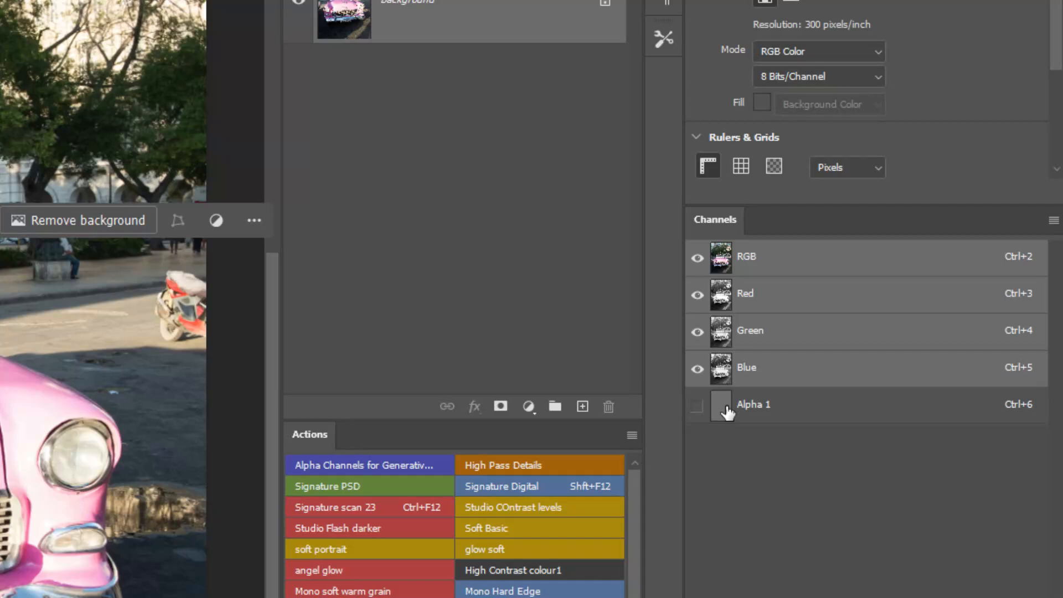
{"action": "left_click_drag", "start_coordinate": [726, 405], "coordinate": [719, 417]}
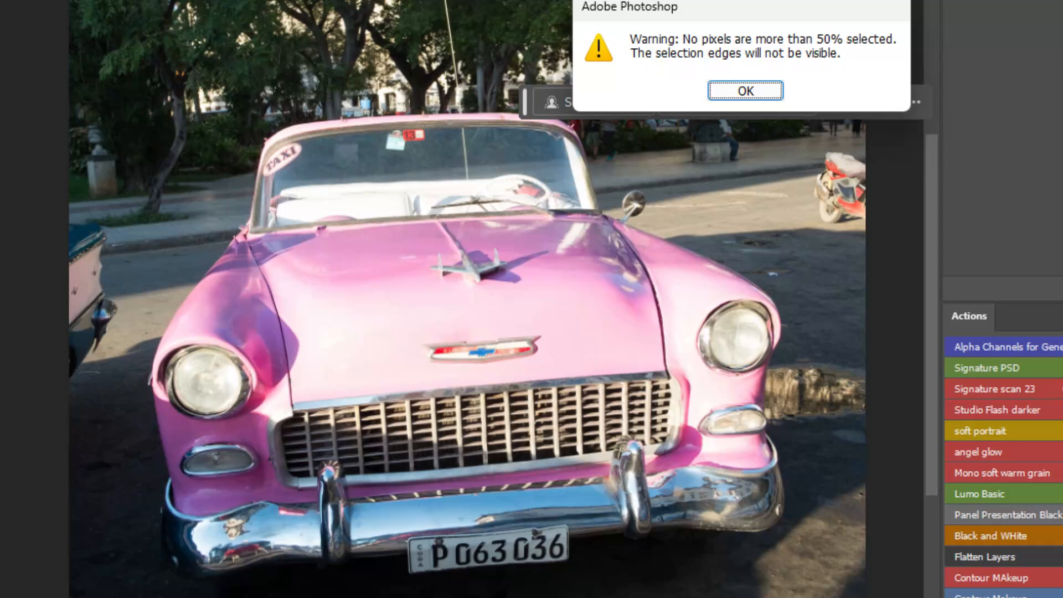
{"action": "left_click", "coordinate": [757, 93]}
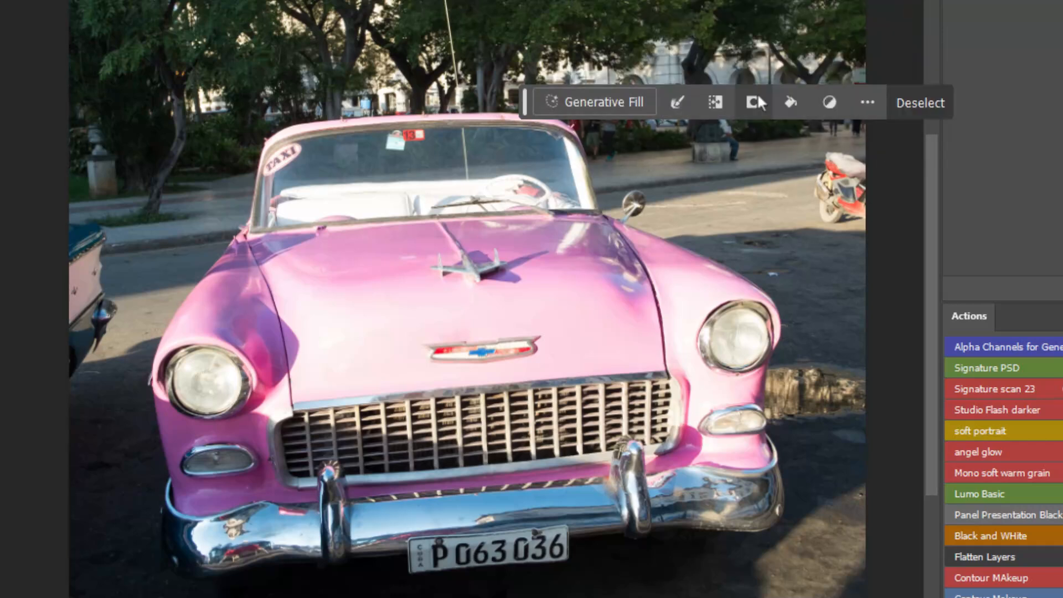
{"action": "left_click", "coordinate": [603, 101]}
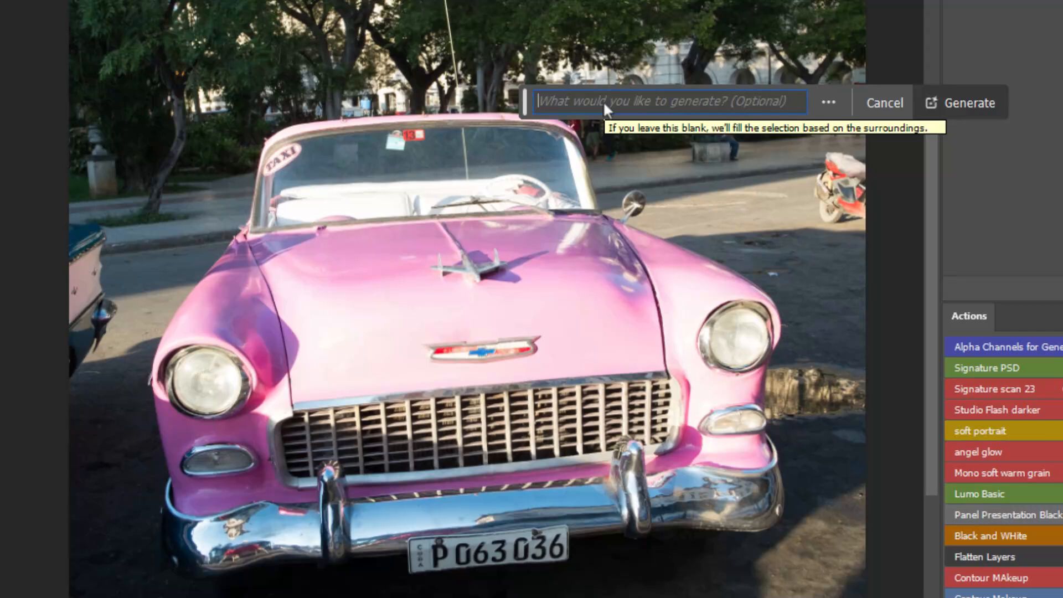
{"action": "type", "text": "water colour painting"}
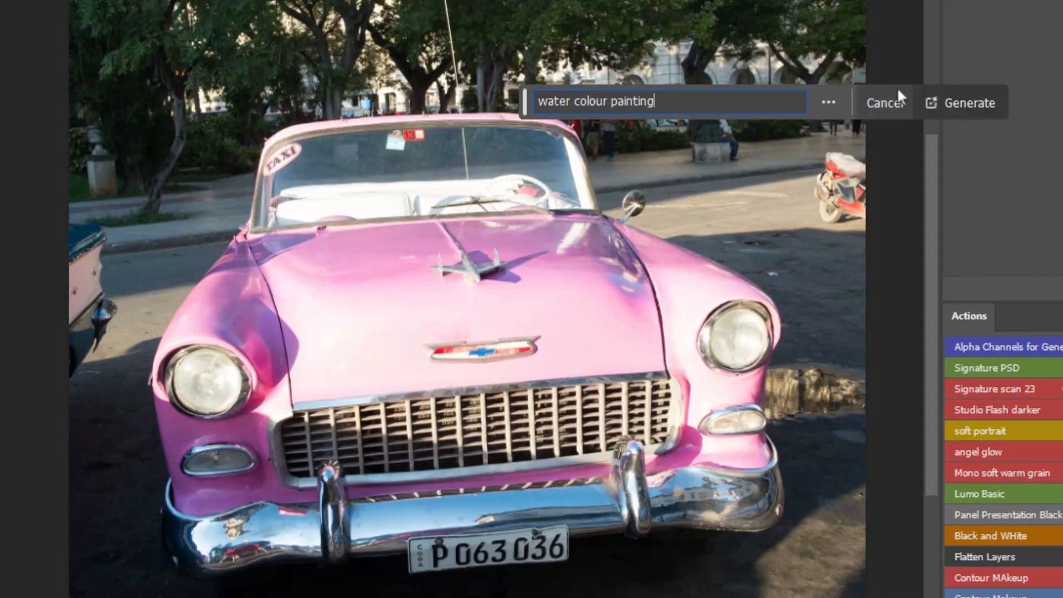
{"action": "left_click", "coordinate": [959, 103]}
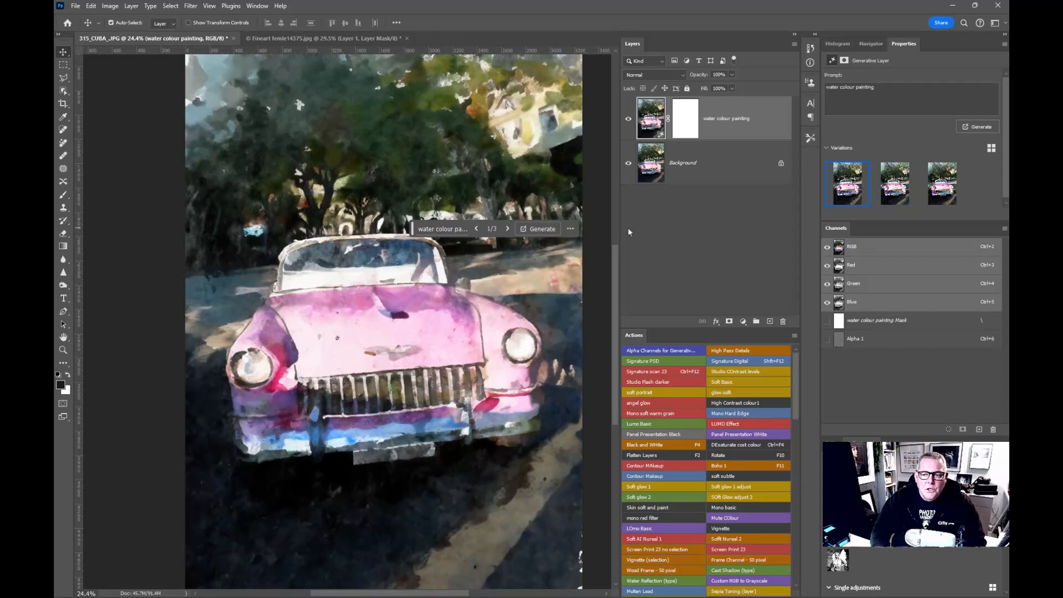
- Preview the second generated variation, choose the third one, and hide the water colour painting layer
{"action": "mouse_move", "coordinate": [893, 188]}
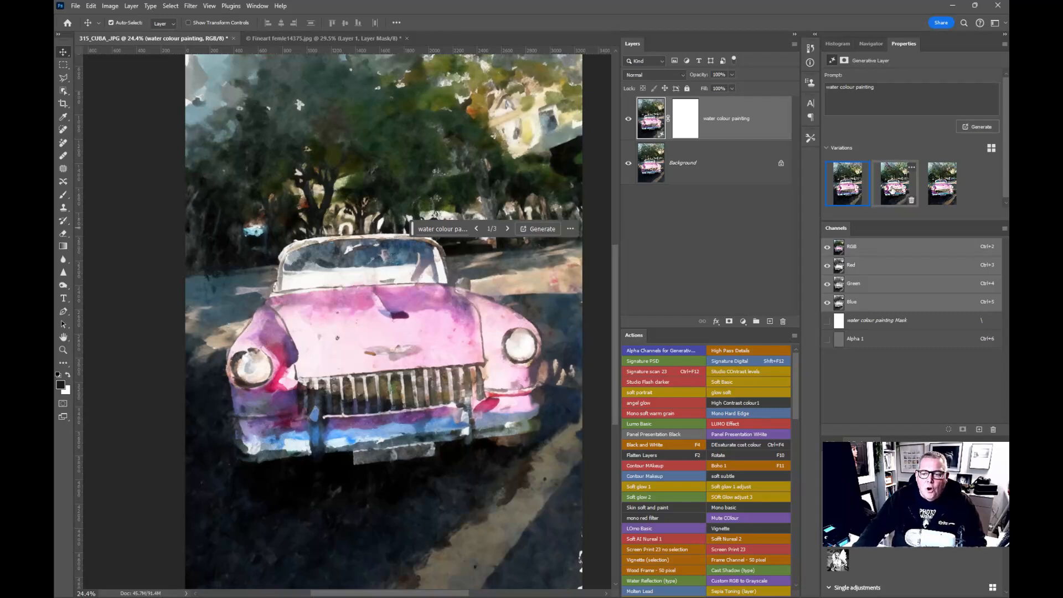
{"action": "left_click", "coordinate": [892, 188]}
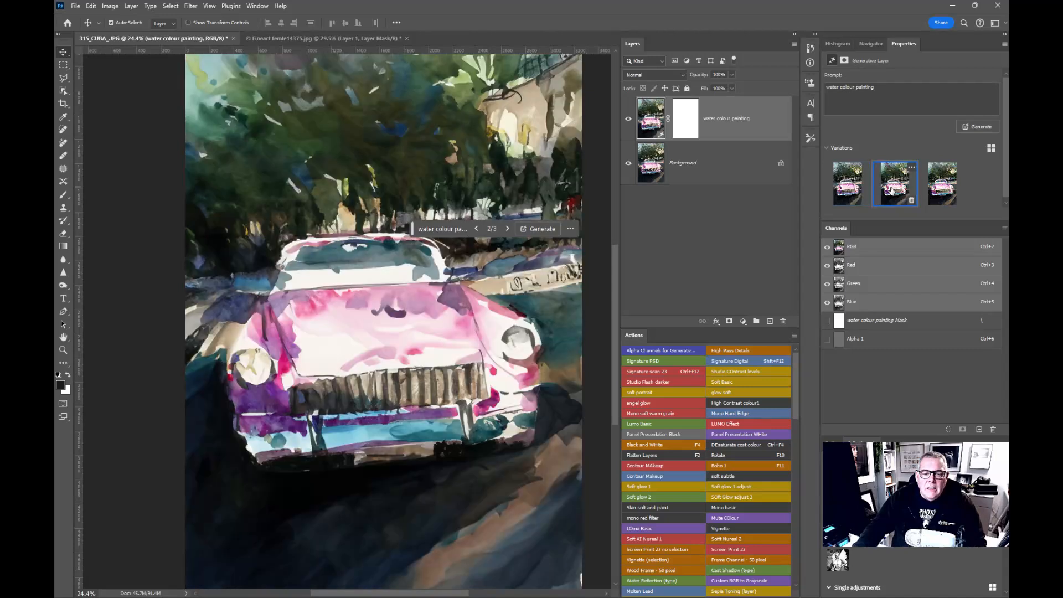
{"action": "left_click", "coordinate": [940, 189]}
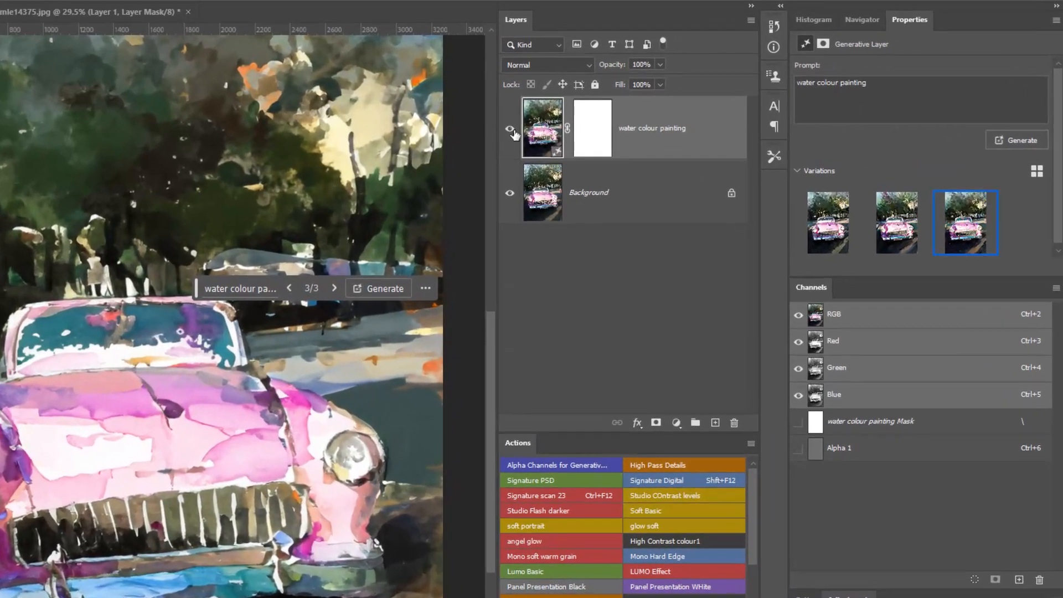
{"action": "left_click", "coordinate": [510, 130]}
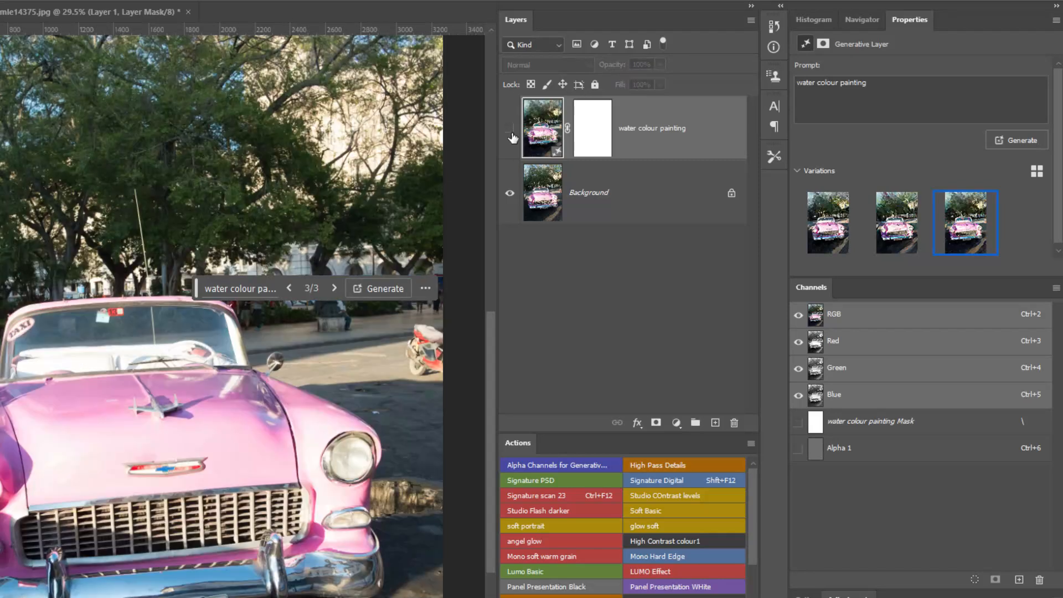
- With the Background layer selected, add a second alpha channel and fill it with a grey of 15% brightness
{"action": "left_click", "coordinate": [540, 199]}
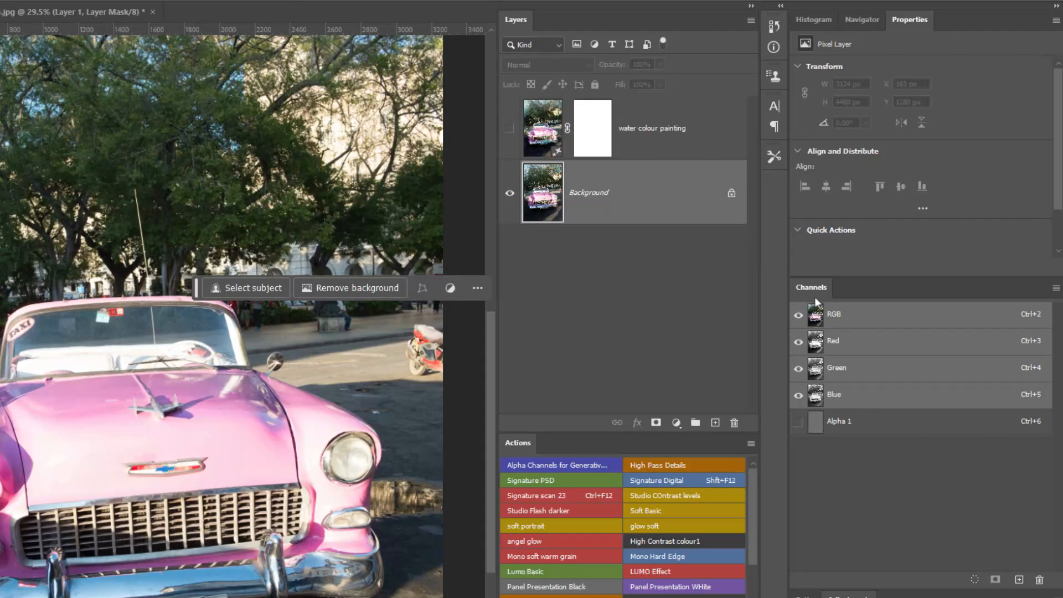
{"action": "left_click", "coordinate": [1020, 580]}
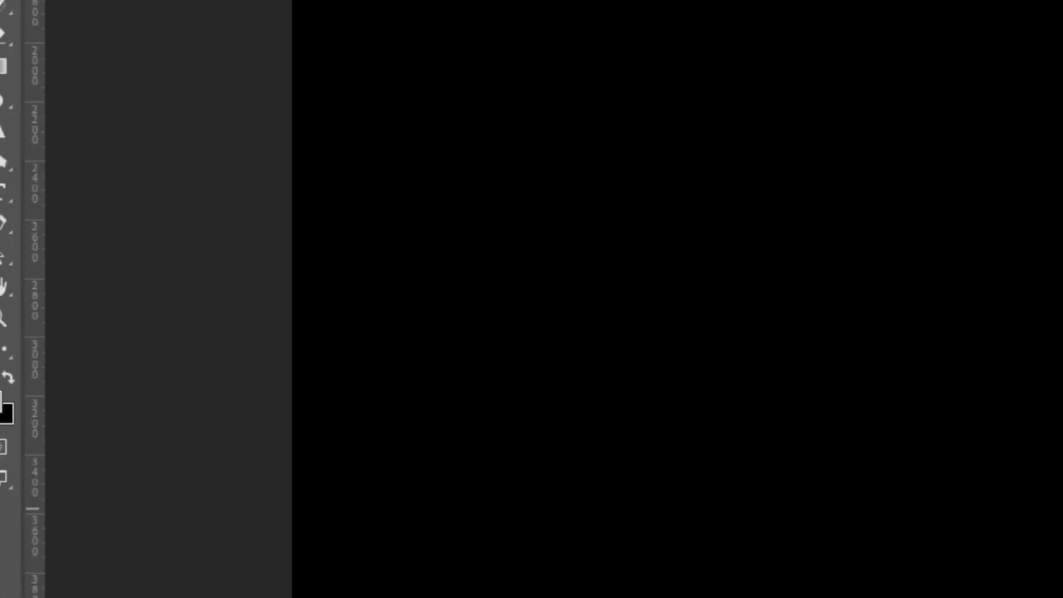
{"action": "left_click", "coordinate": [24, 391]}
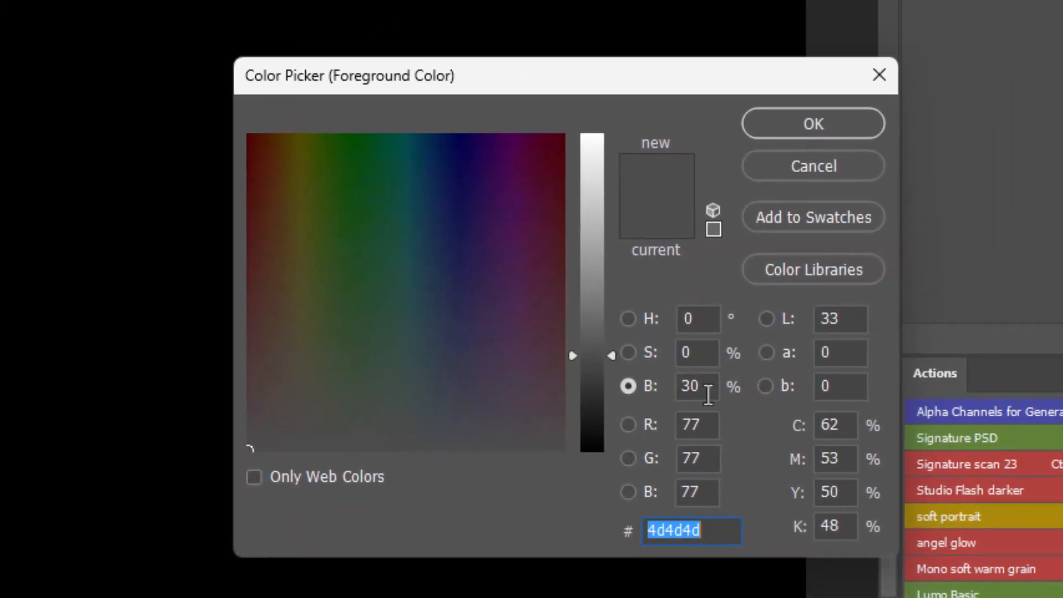
{"action": "left_click_drag", "start_coordinate": [703, 388], "coordinate": [677, 385]}
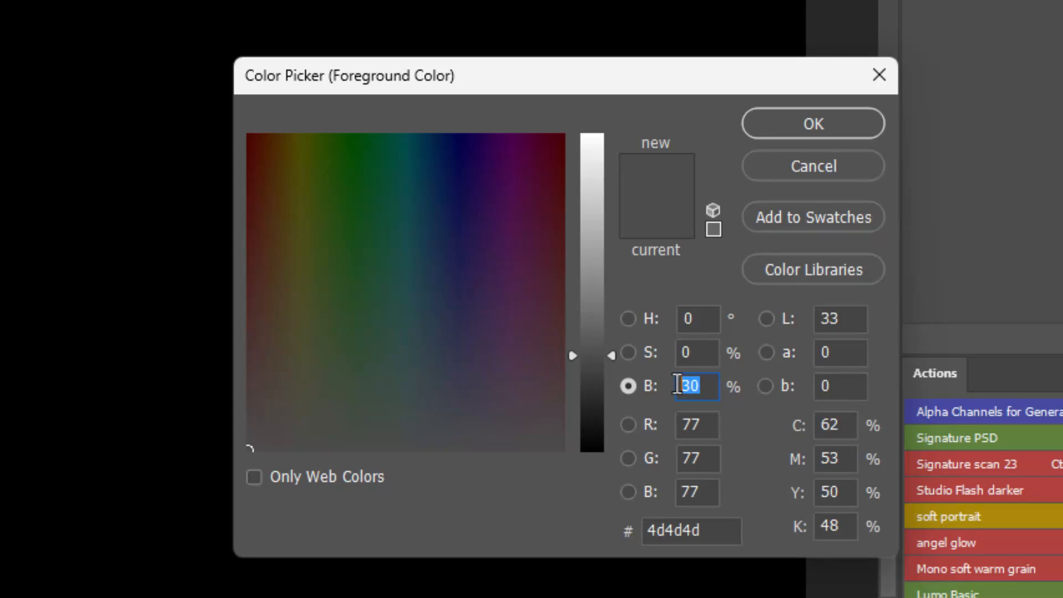
{"action": "type", "text": "15"}
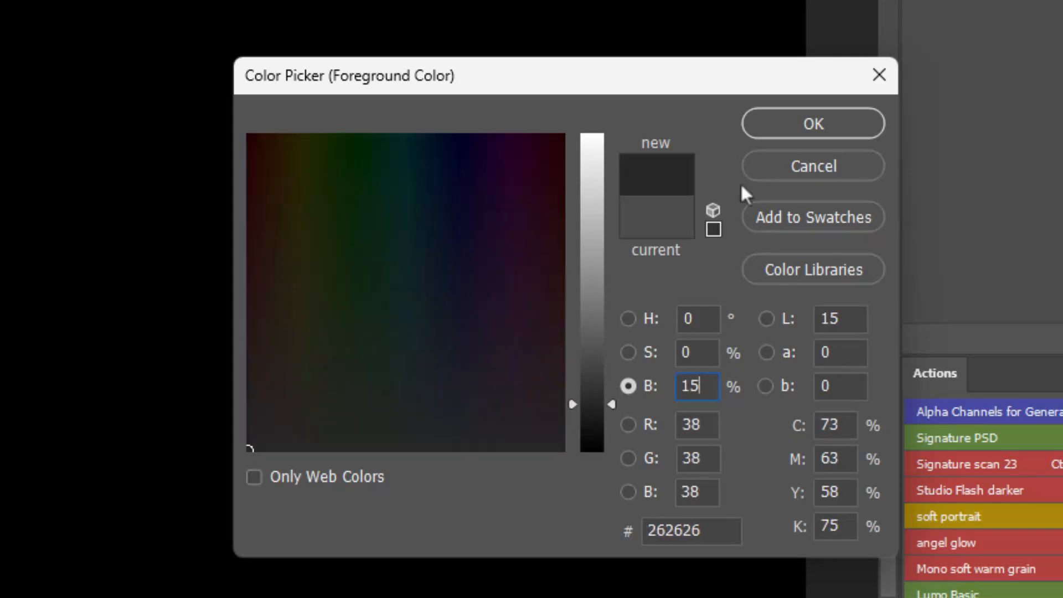
{"action": "left_click", "coordinate": [769, 124]}
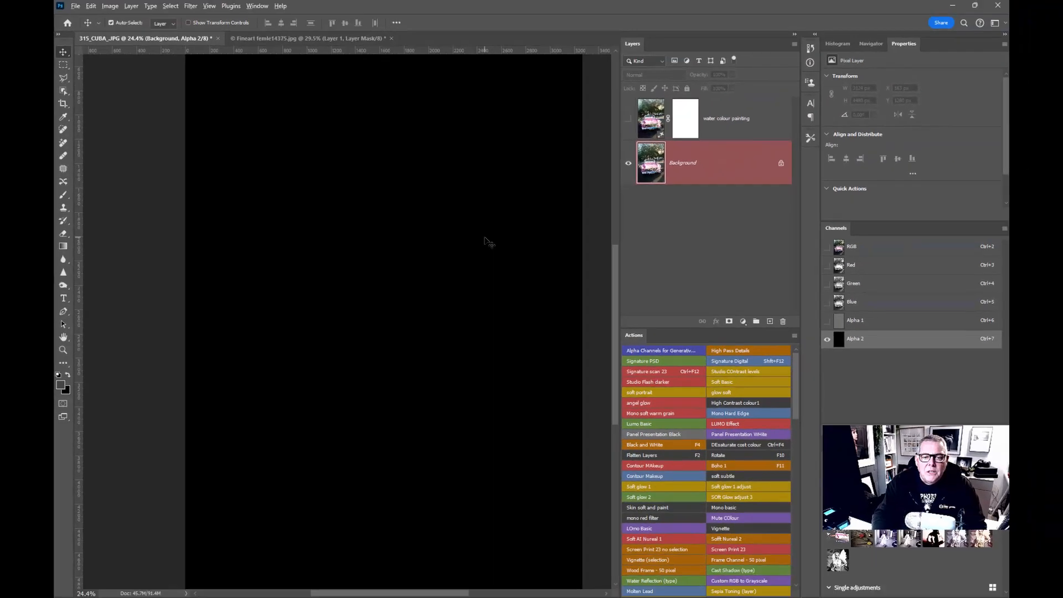
{"action": "key", "text": "alt+BackSpace"}
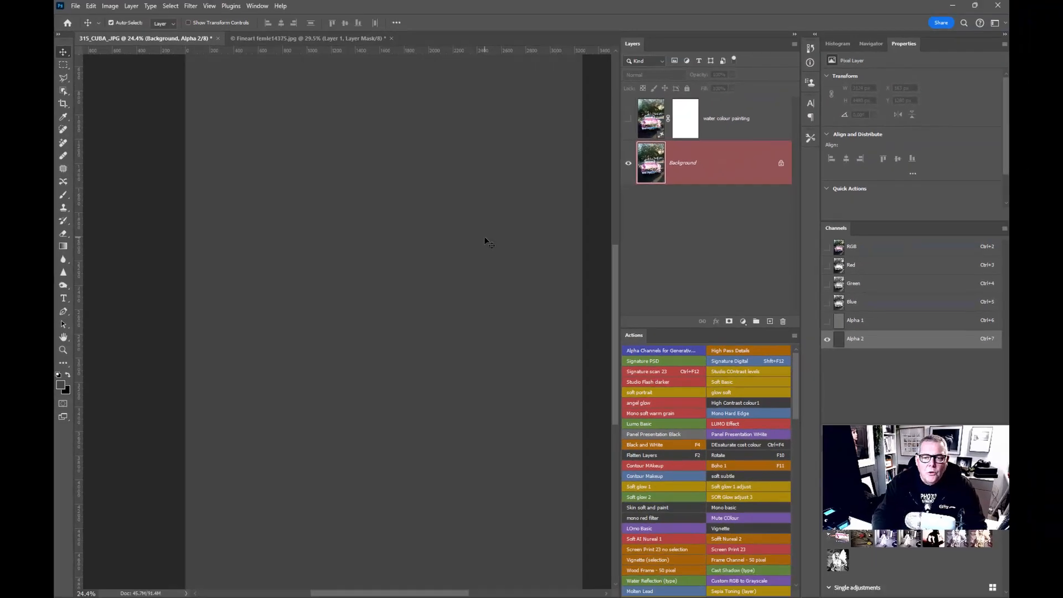
- From the RGB composite, load Alpha 2 as a selection, run Generative Fill with "water colour painting" and choose the third variation
{"action": "left_click", "coordinate": [867, 249]}
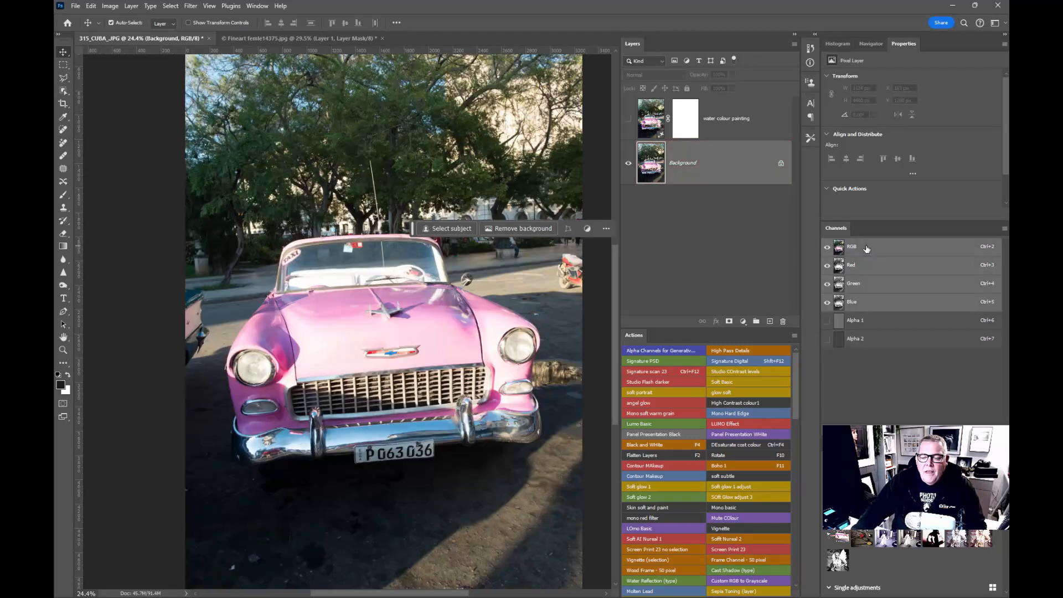
{"action": "left_click", "coordinate": [839, 340], "text": "ctrl"}
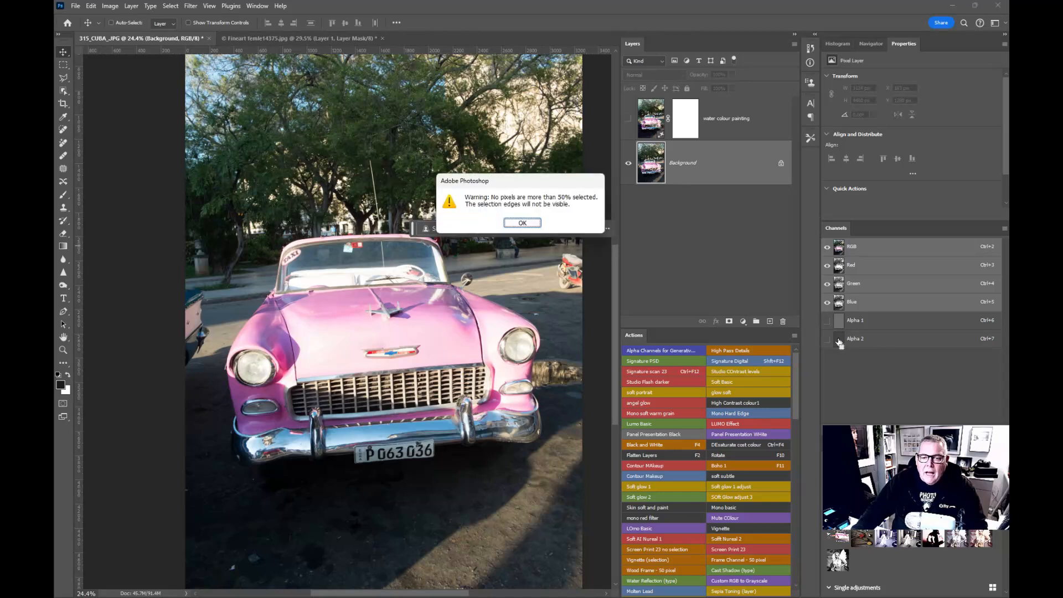
{"action": "left_click", "coordinate": [523, 223]}
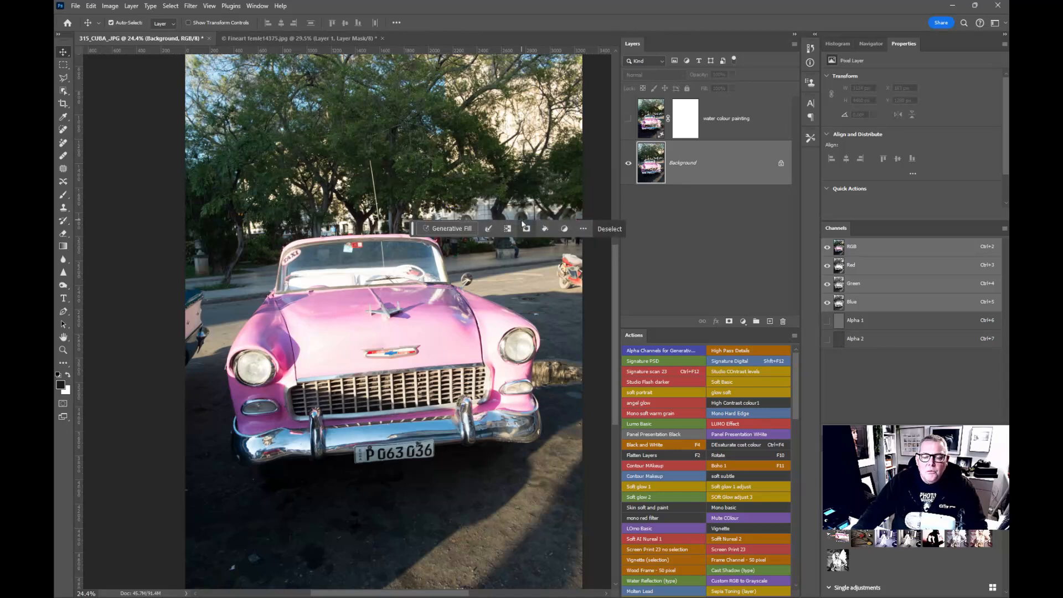
{"action": "left_click", "coordinate": [446, 229]}
{"action": "type", "text": "water colour painting"}
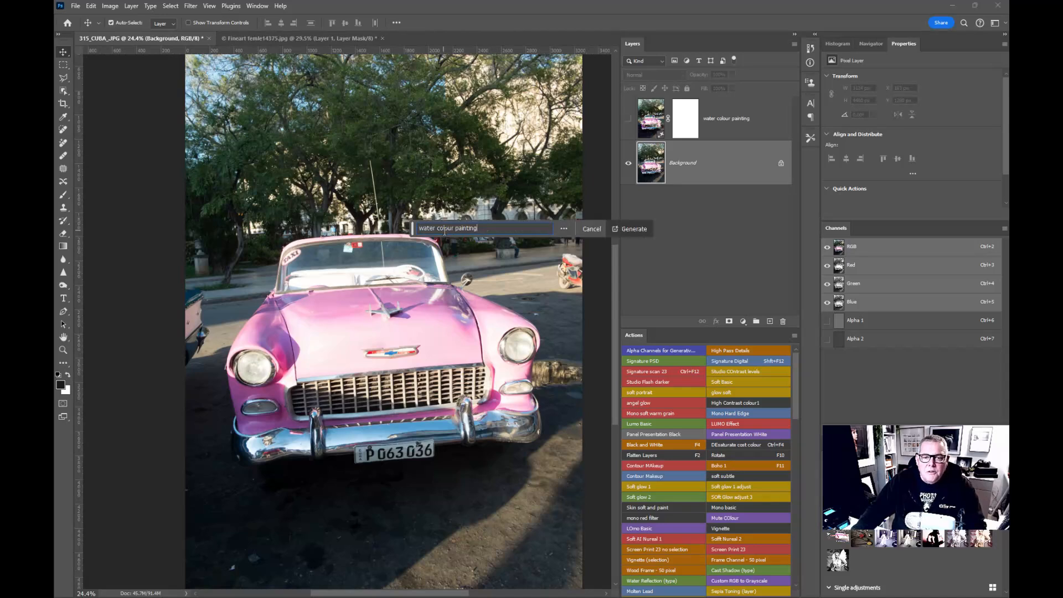
{"action": "left_click", "coordinate": [623, 229]}
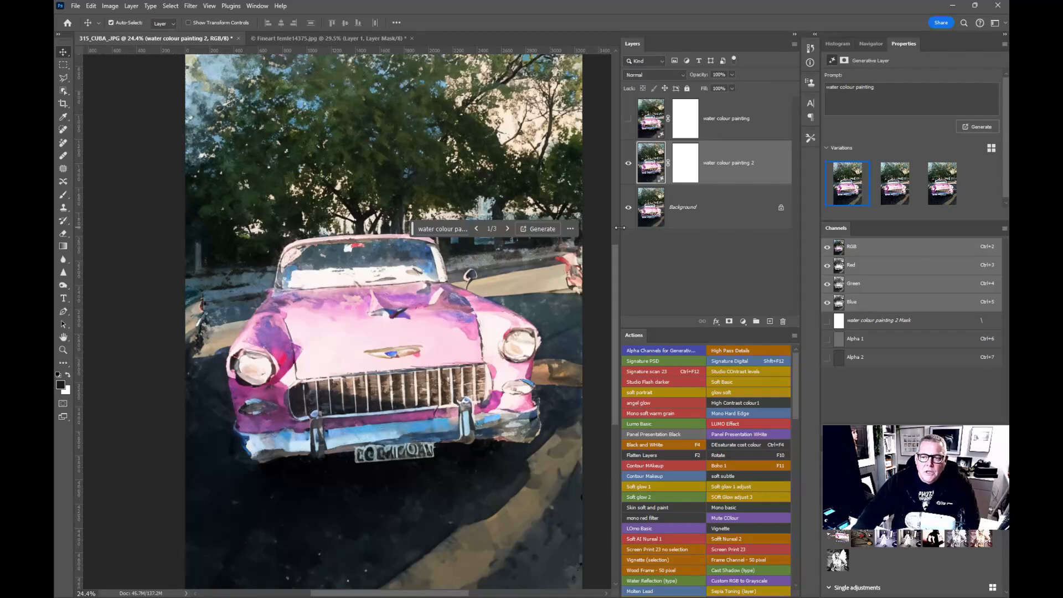
{"action": "left_click", "coordinate": [894, 185]}
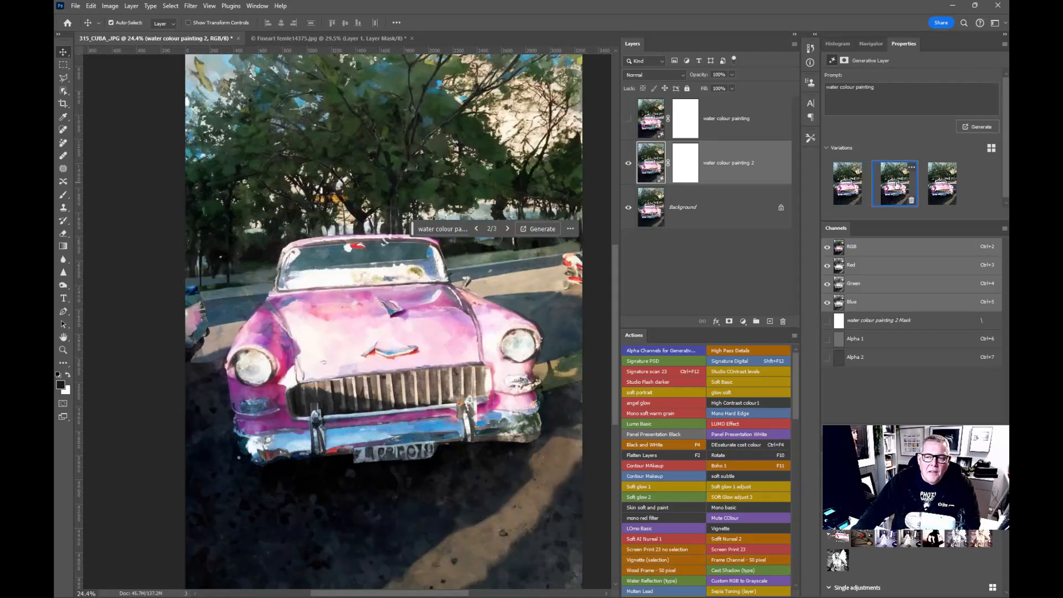
{"action": "left_click", "coordinate": [938, 188]}
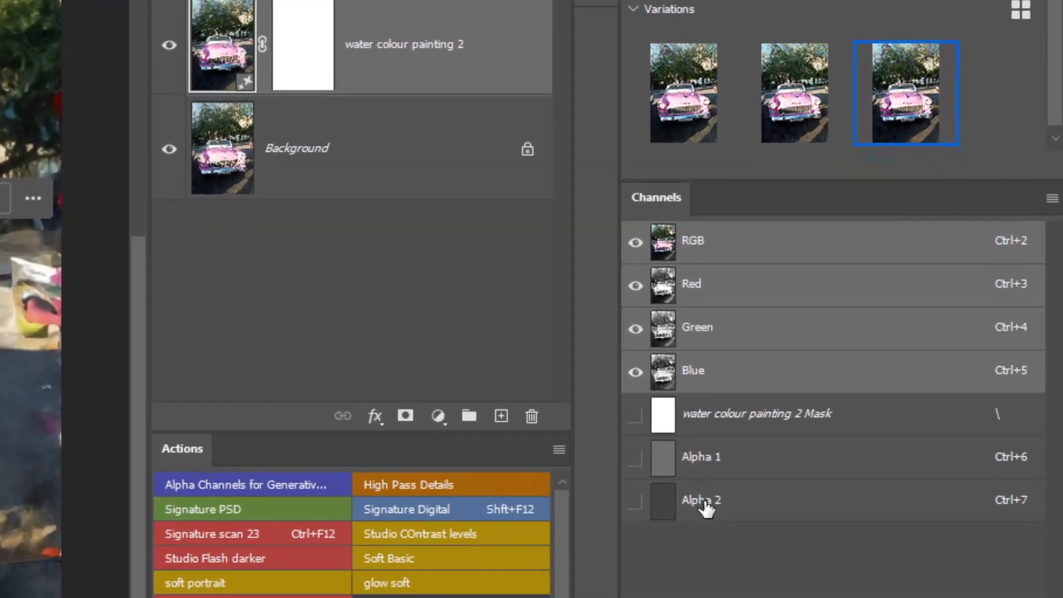
- Rename the Alpha 2 channel to 15 and Alpha 1 to 30, and return to the RGB composite
{"action": "double_click", "coordinate": [704, 503]}
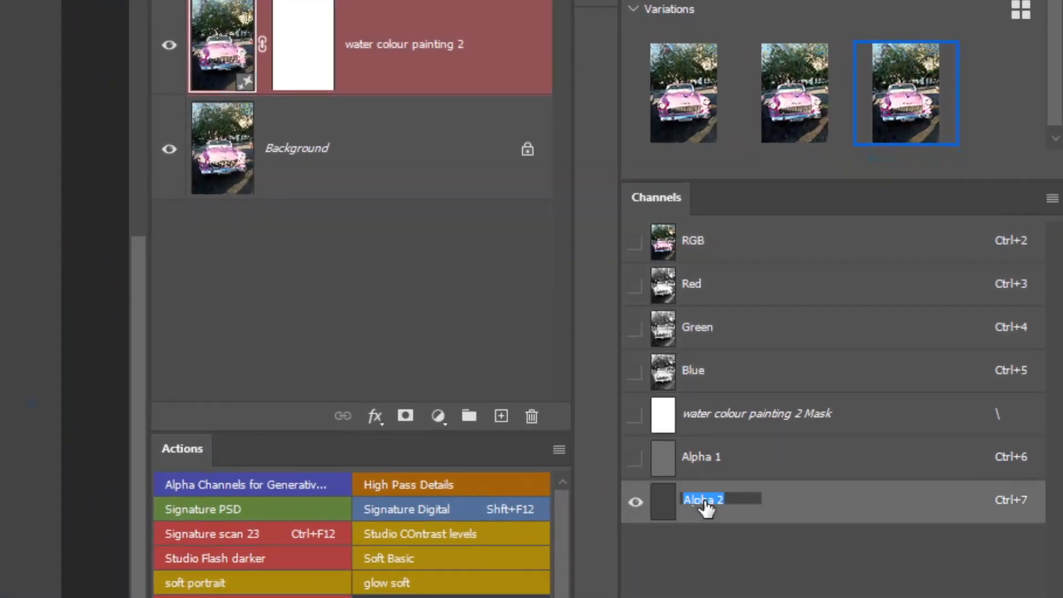
{"action": "type", "text": "15"}
{"action": "key", "text": "Return"}
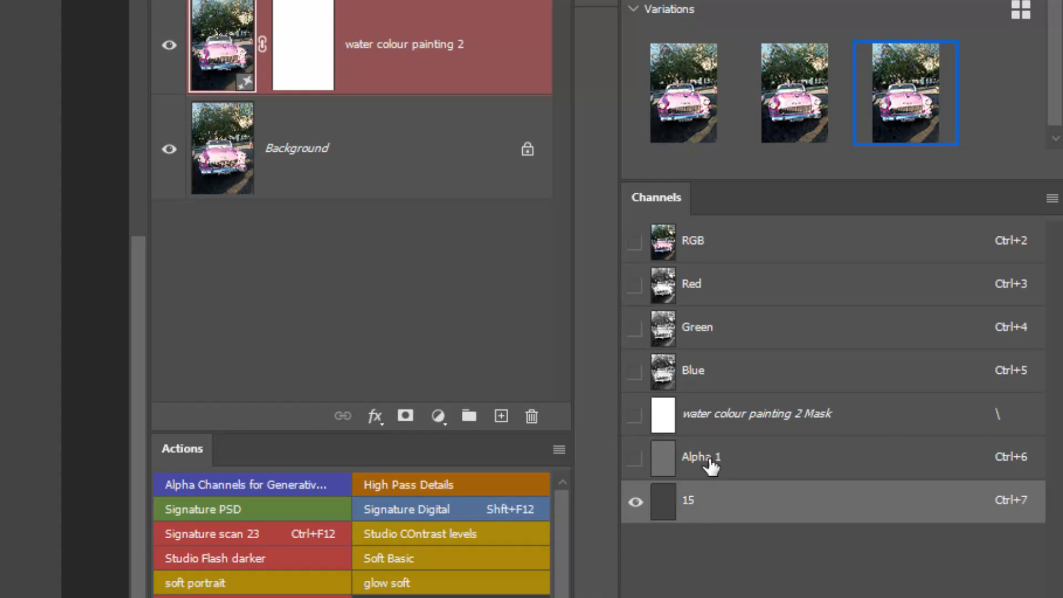
{"action": "double_click", "coordinate": [703, 457]}
{"action": "type", "text": "30"}
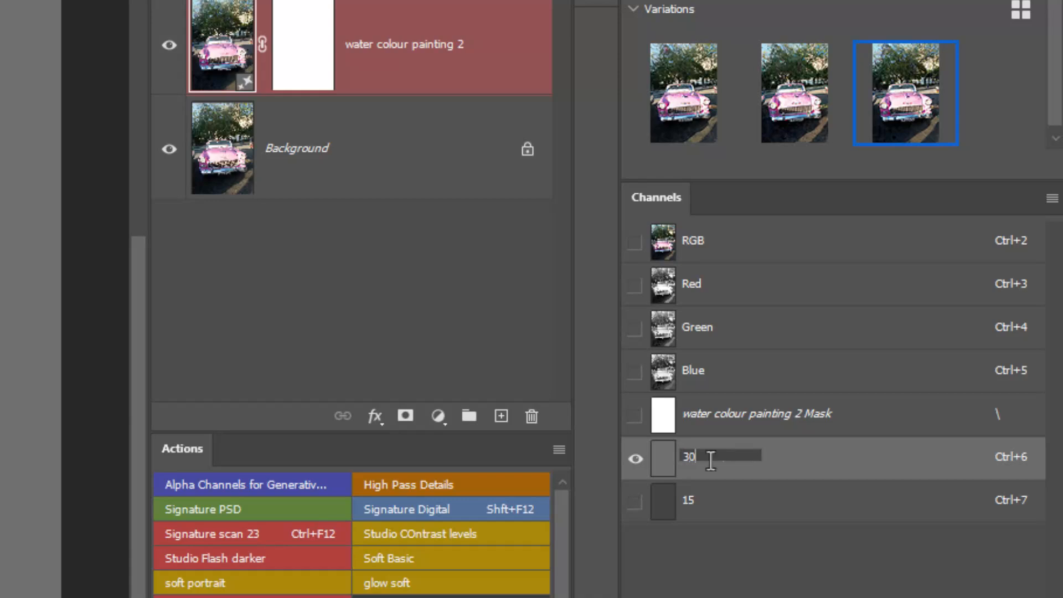
{"action": "key", "text": "Return"}
{"action": "left_click", "coordinate": [738, 256]}
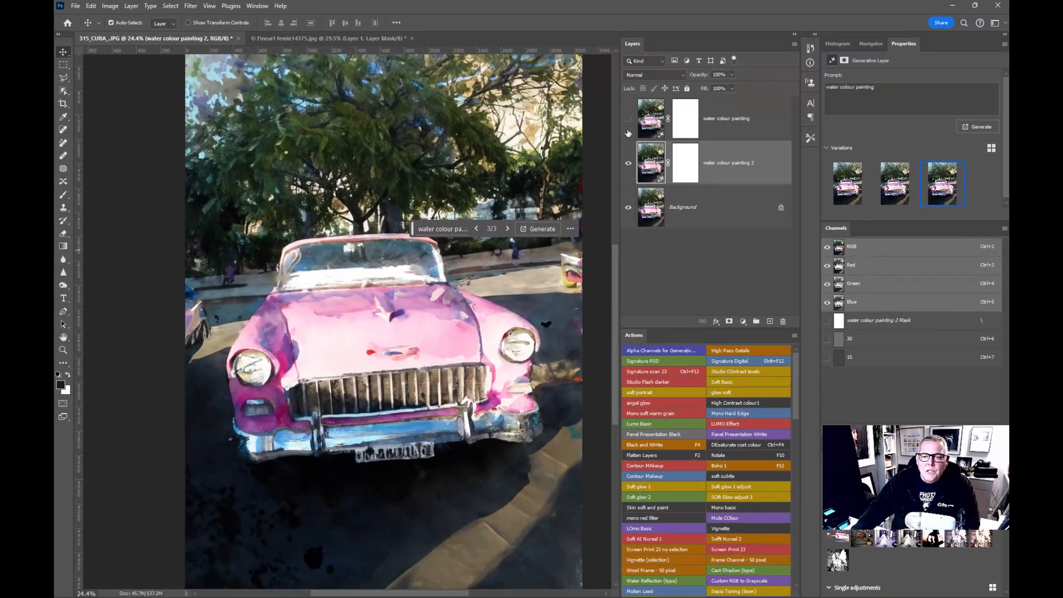
- Show the water colour painting layer and step through its three generated variations, ending on the third
{"action": "left_click", "coordinate": [628, 124]}
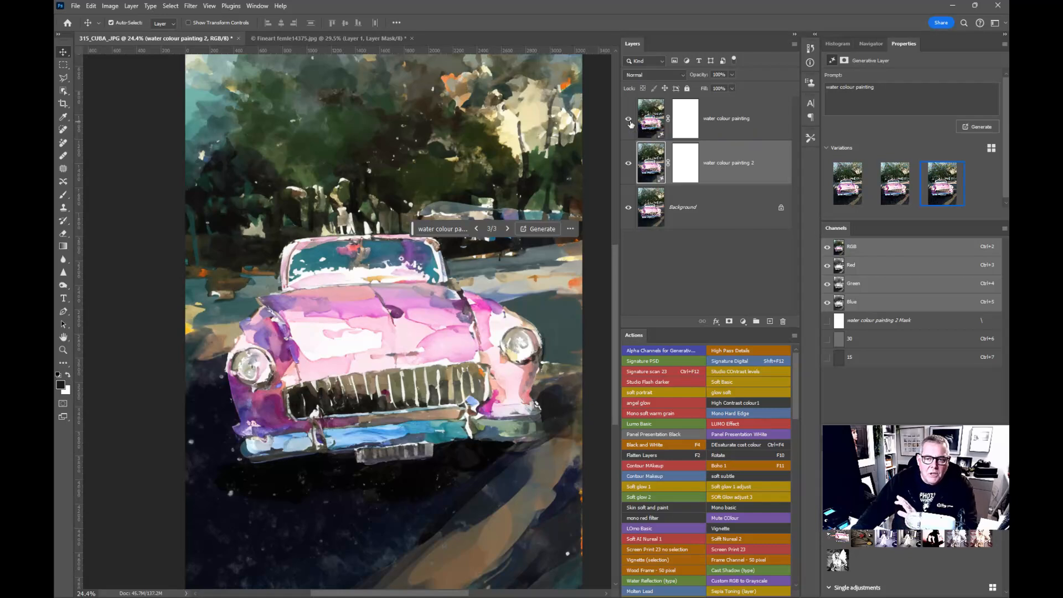
{"action": "left_click", "coordinate": [848, 187]}
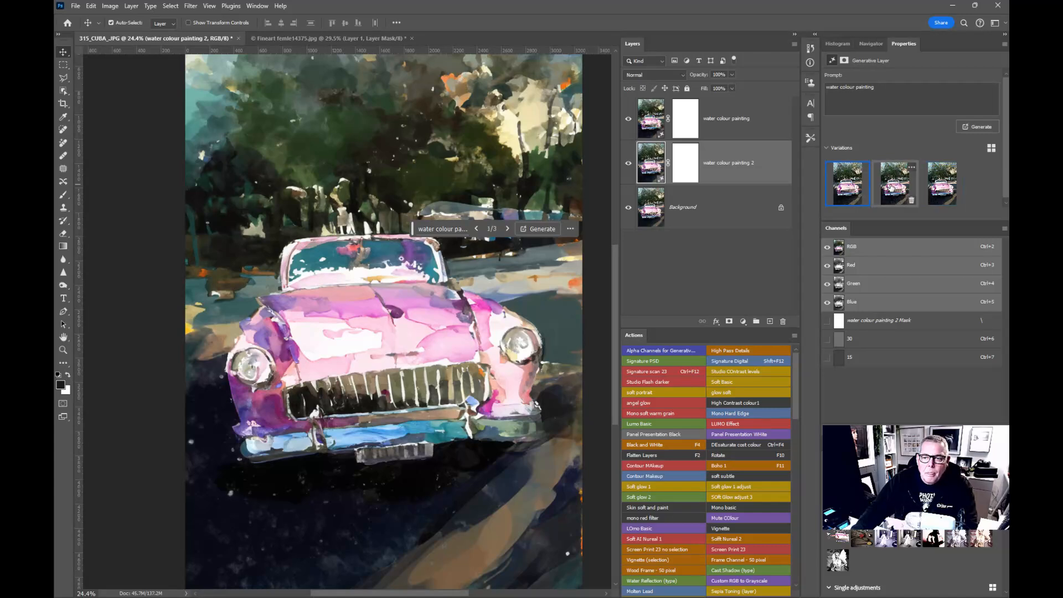
{"action": "left_click", "coordinate": [891, 188]}
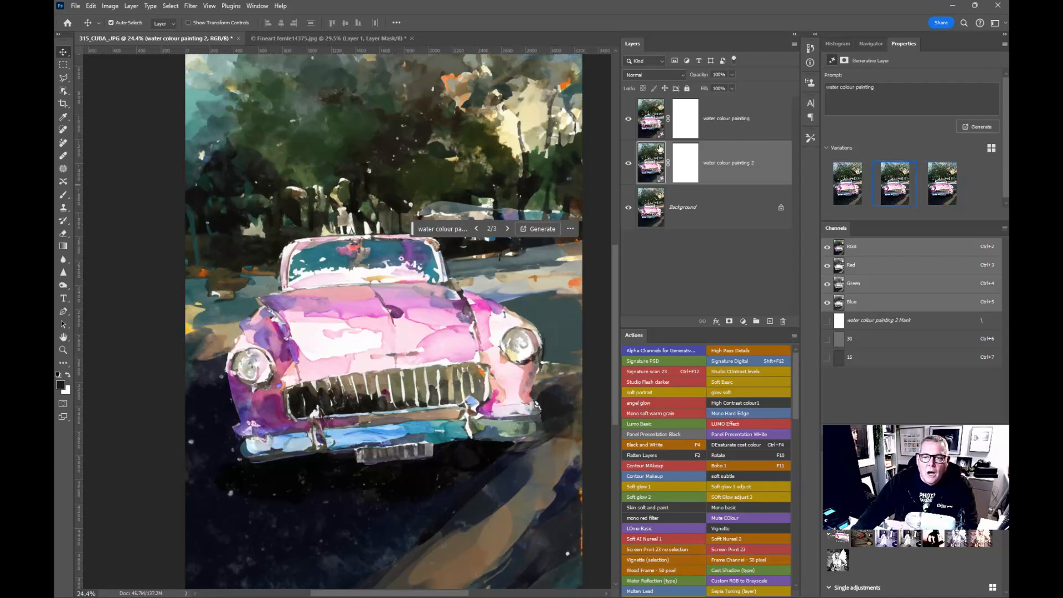
{"action": "left_click", "coordinate": [651, 133]}
{"action": "left_click", "coordinate": [862, 186]}
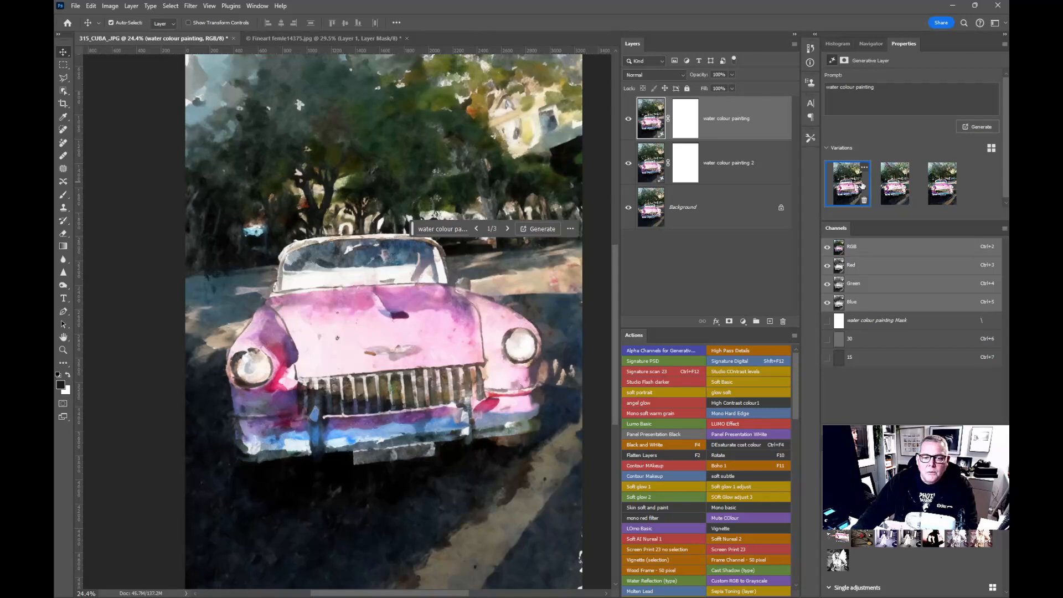
{"action": "left_click", "coordinate": [895, 186]}
{"action": "left_click", "coordinate": [940, 190]}
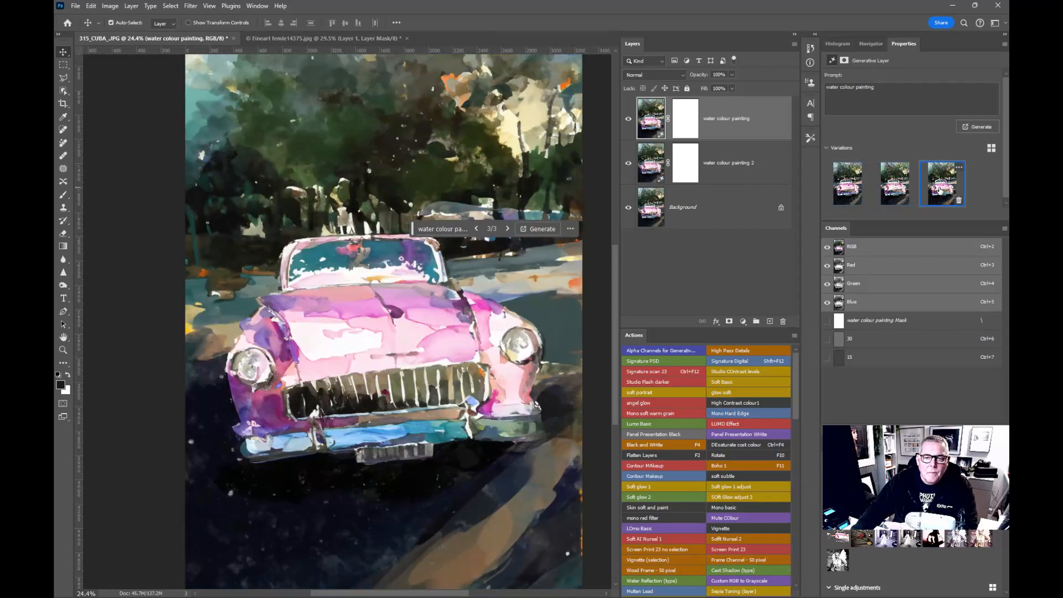
- Hide the water colour painting layer and compare the three variations of water colour painting 2, ending on the third
{"action": "left_click", "coordinate": [628, 118]}
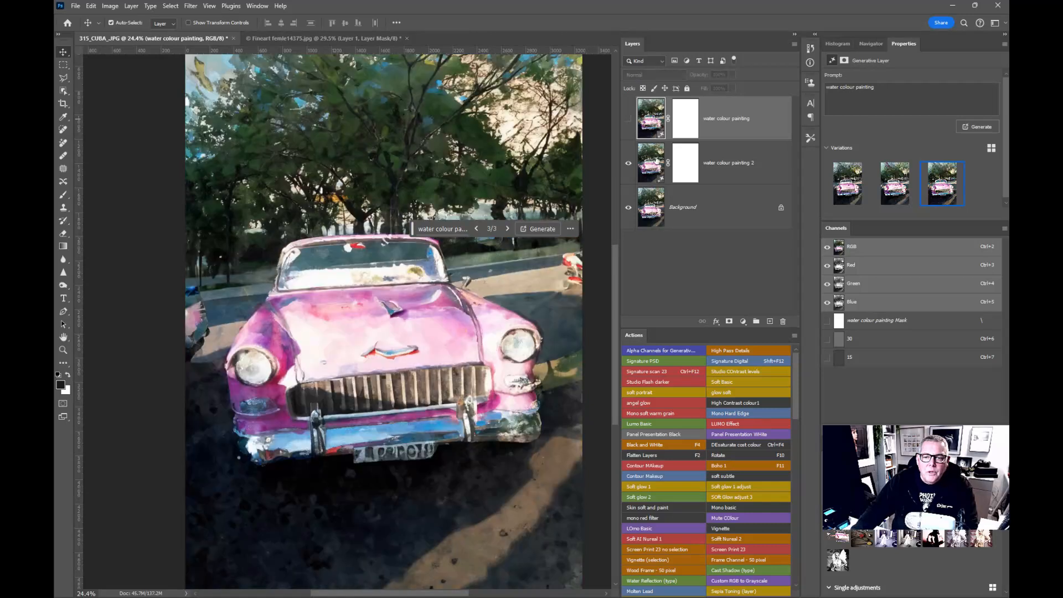
{"action": "left_click", "coordinate": [656, 160]}
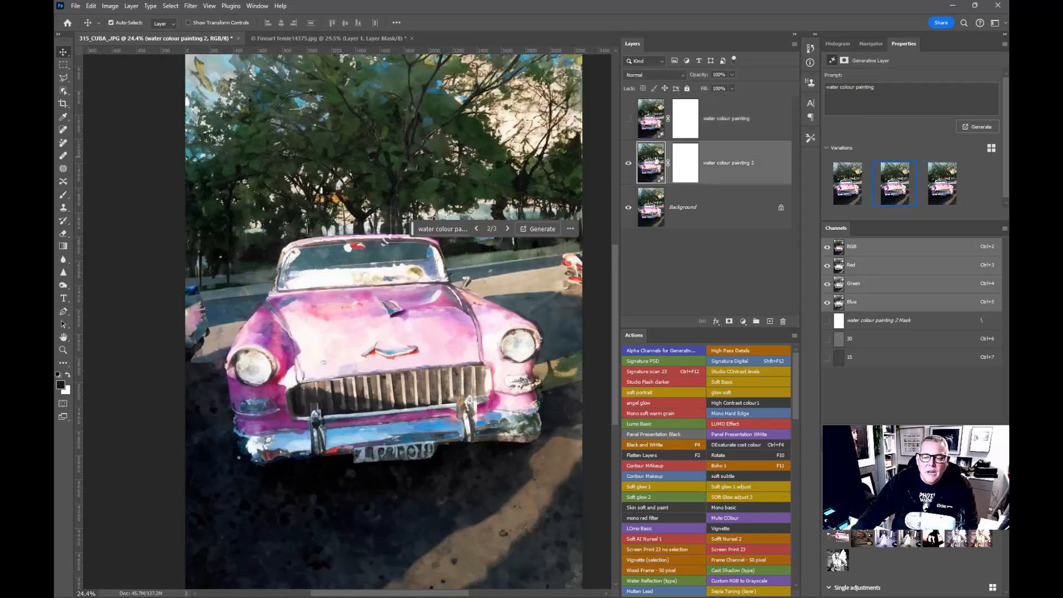
{"action": "left_click", "coordinate": [842, 188]}
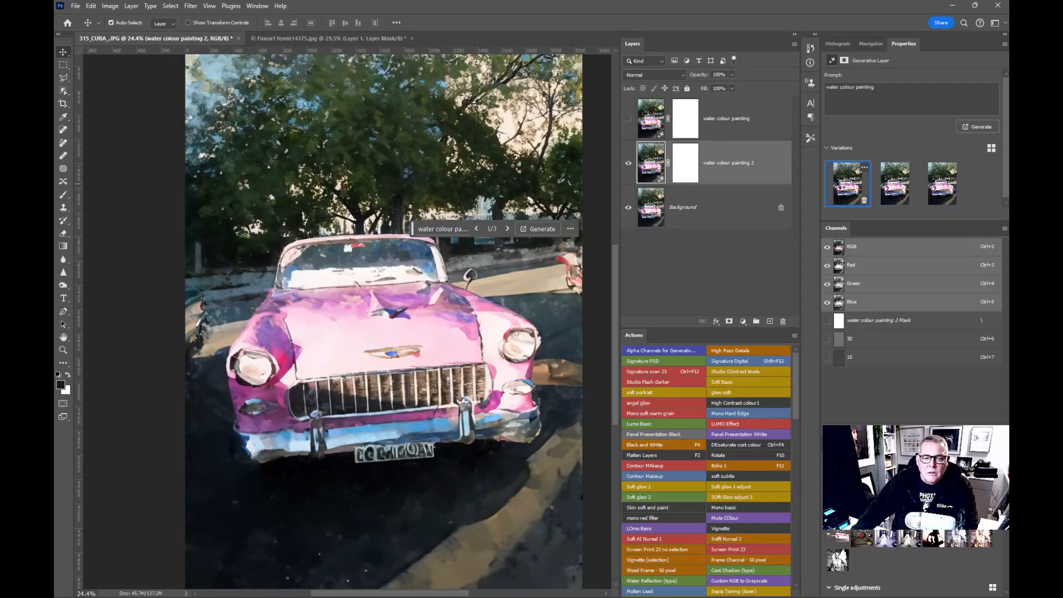
{"action": "left_click", "coordinate": [895, 183]}
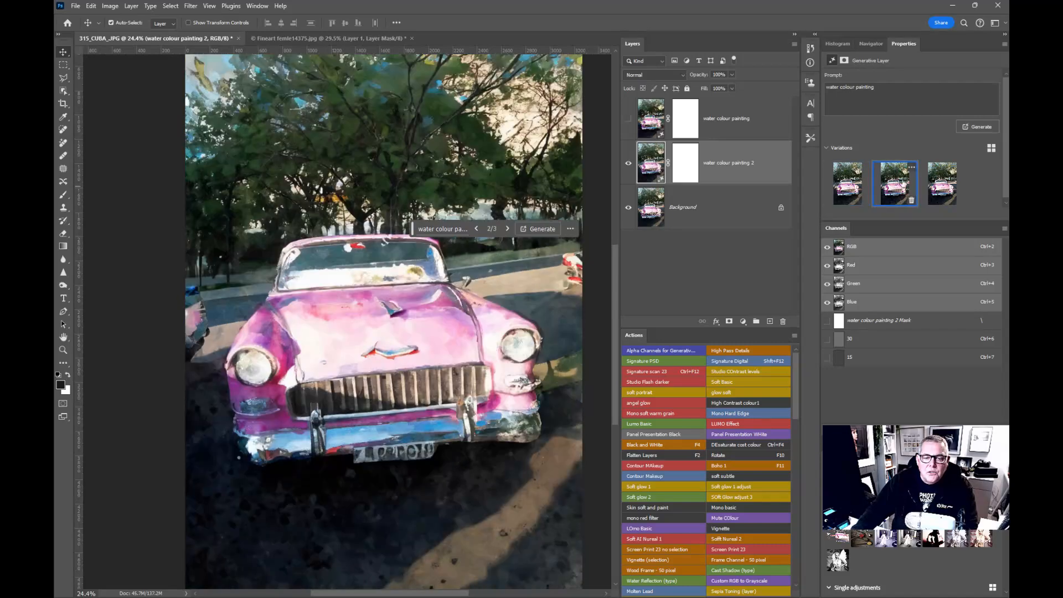
{"action": "left_click", "coordinate": [944, 188]}
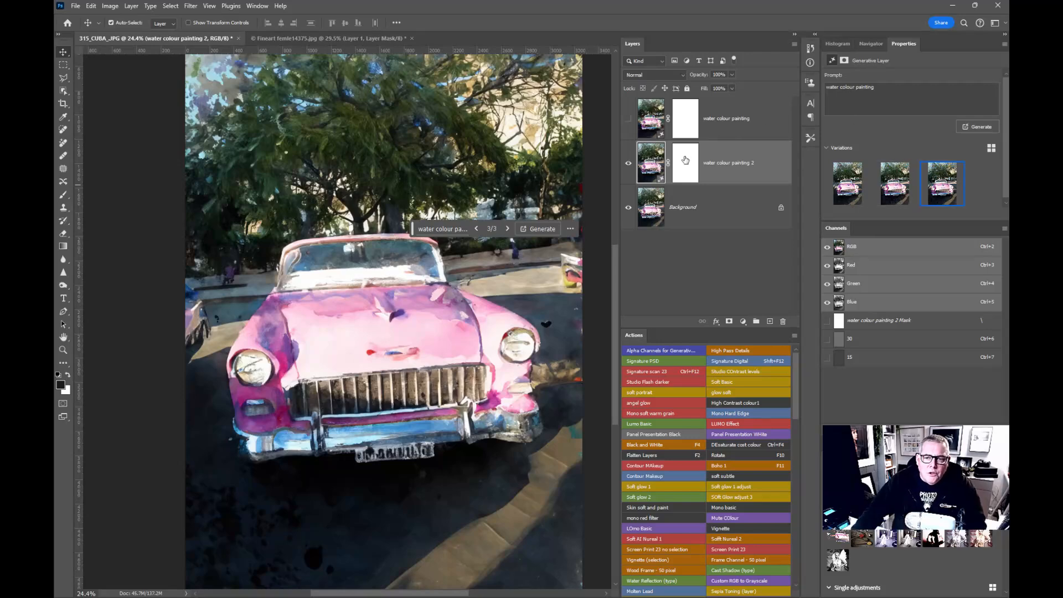
- Hide water colour painting 2, run Generative Fill with "water colour painting" on the fully selected Background, and preview the second and third variations
{"action": "left_click", "coordinate": [629, 163]}
{"action": "left_click", "coordinate": [649, 214]}
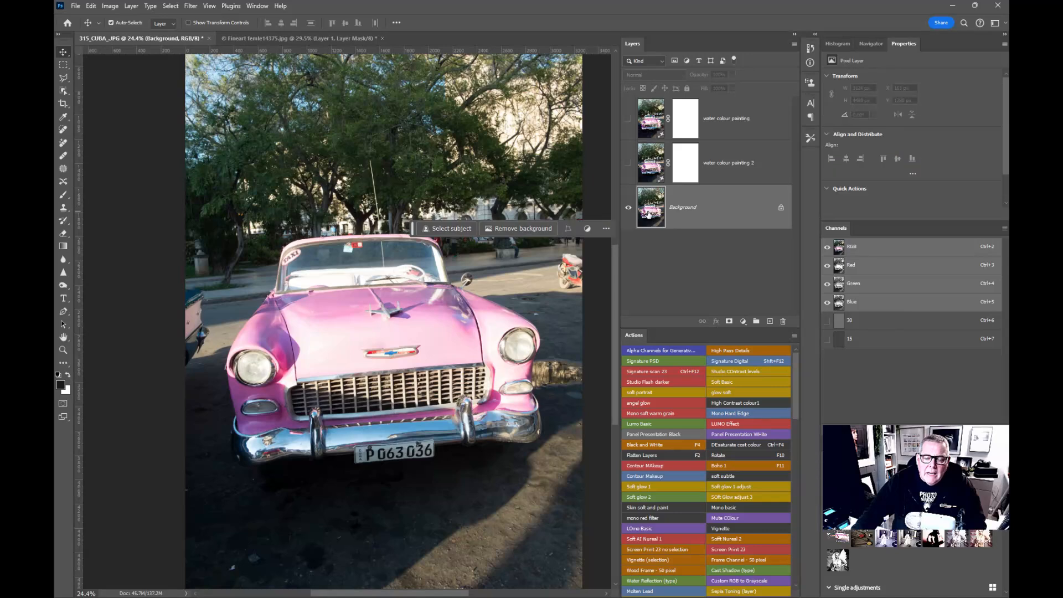
{"action": "key", "text": "ctrl+a"}
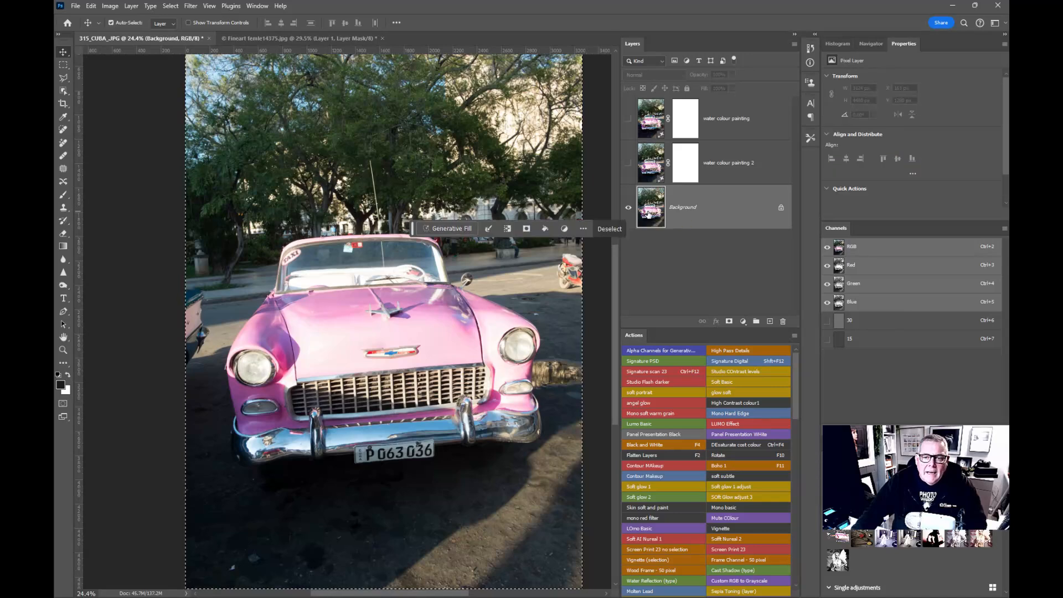
{"action": "left_click", "coordinate": [457, 229]}
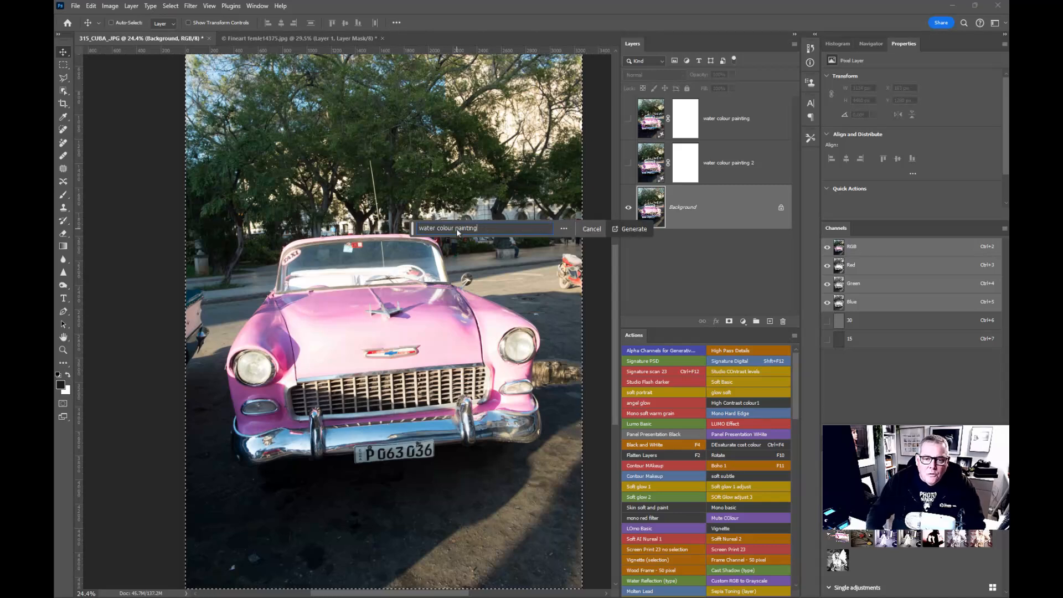
{"action": "key", "text": "Return"}
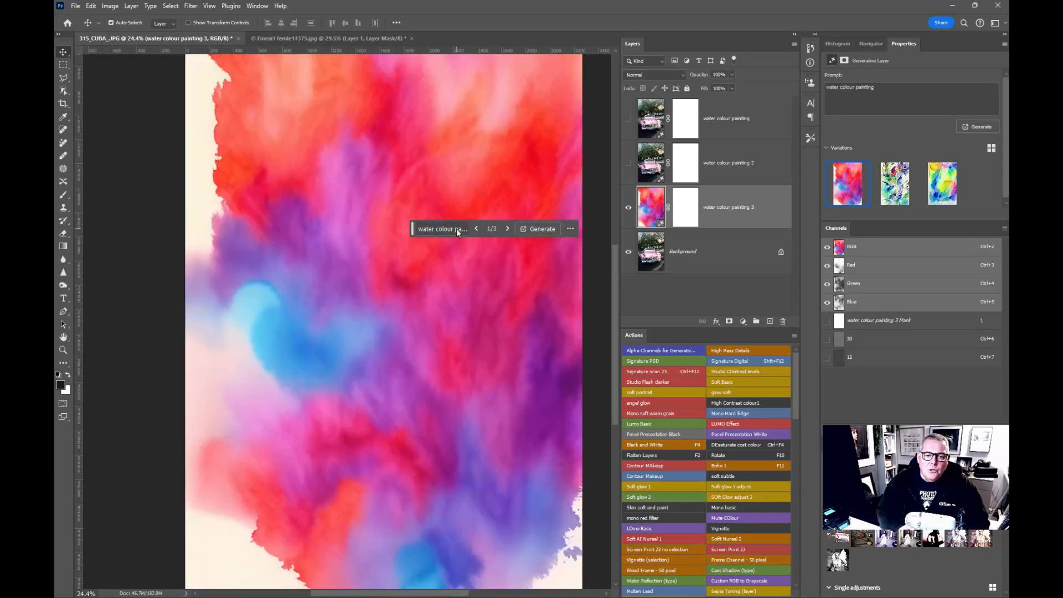
{"action": "left_click", "coordinate": [903, 188]}
{"action": "left_click", "coordinate": [935, 189]}
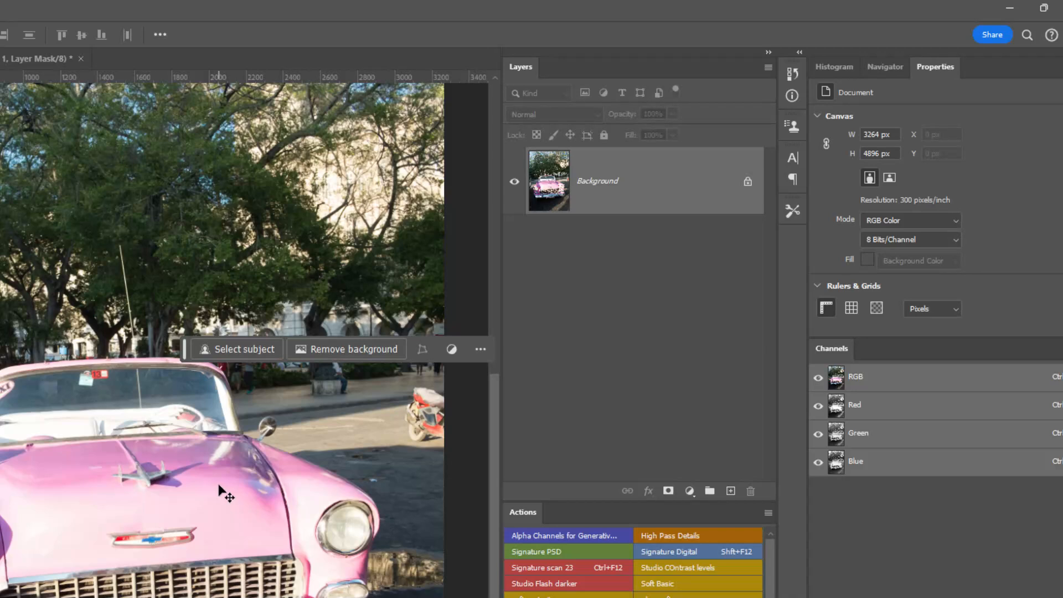
- Run the recorded action that creates the alpha channels 10, 20, 30, 40 and 50 for Generative Fill
{"action": "left_click", "coordinate": [552, 536]}
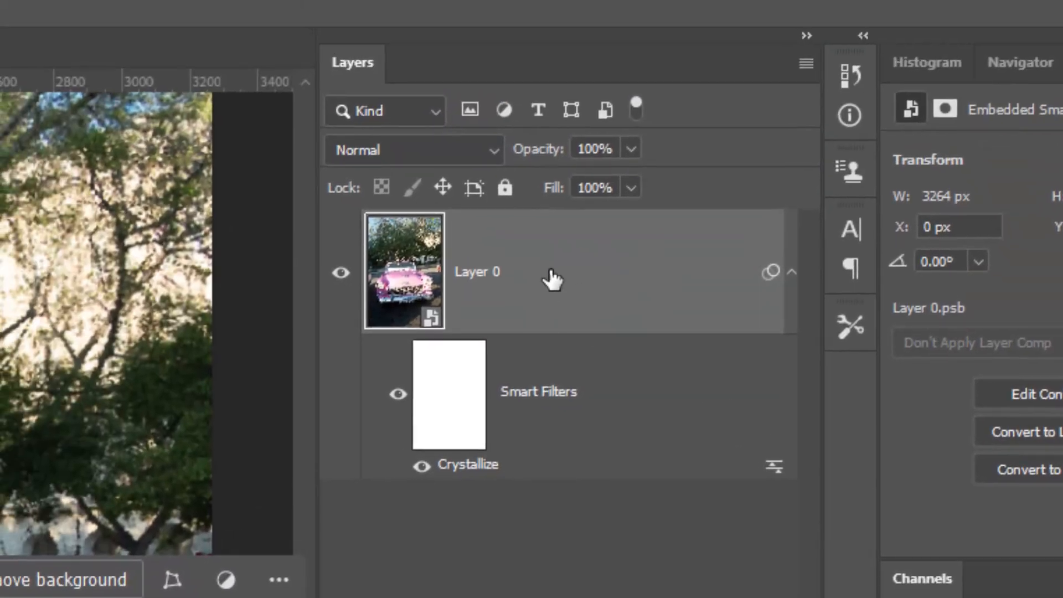
- Examine the Crystallize effect on Layer 0 up close and turn that smart filter off
{"action": "scroll", "coordinate": [146, 324], "scroll_direction": "up", "scroll_amount": 6}
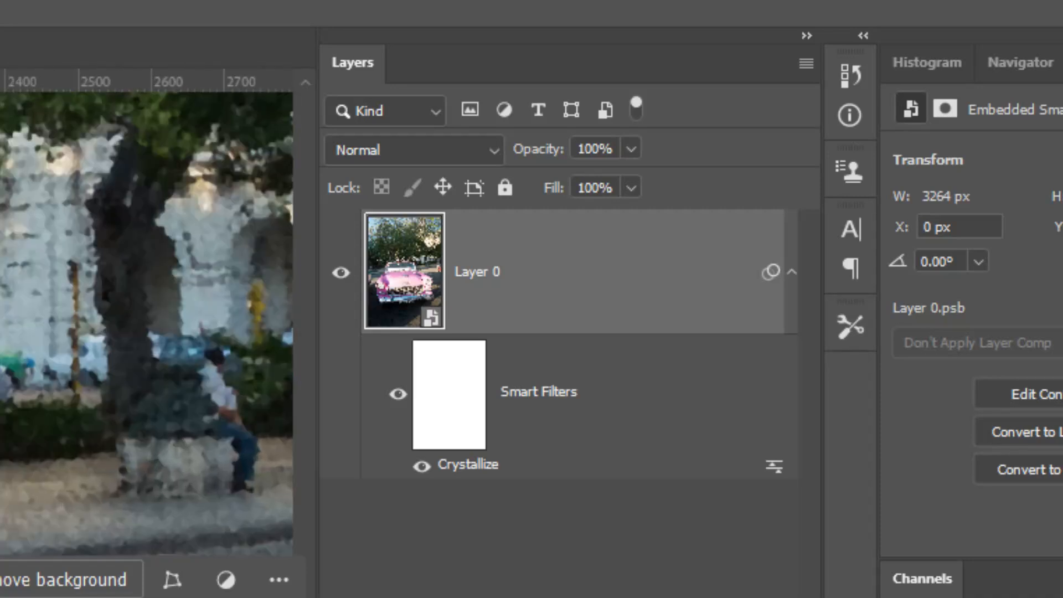
{"action": "scroll", "coordinate": [146, 324], "scroll_direction": "up", "scroll_amount": 2}
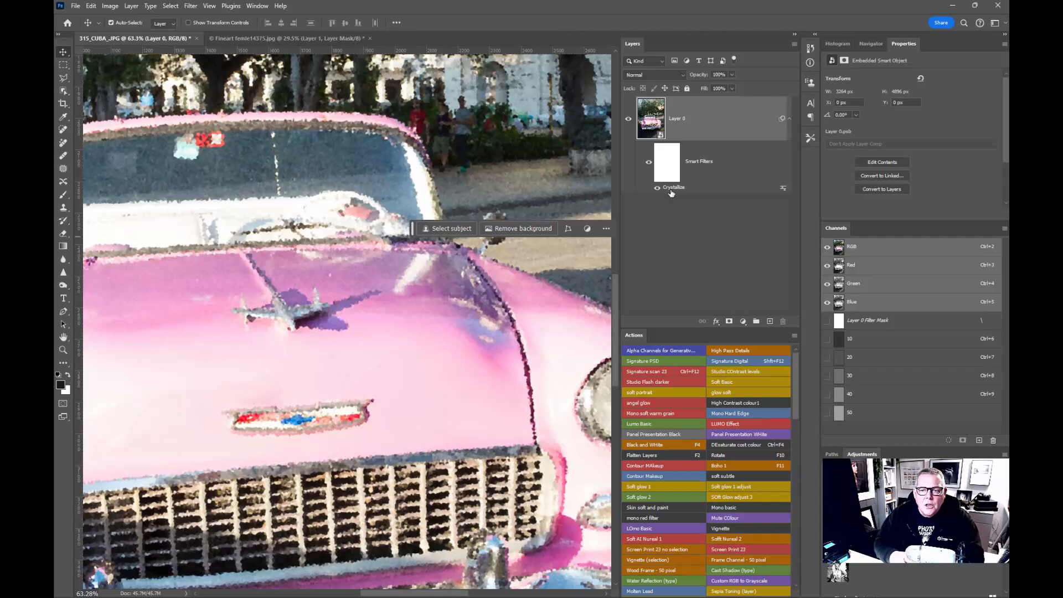
{"action": "left_click", "coordinate": [657, 188]}
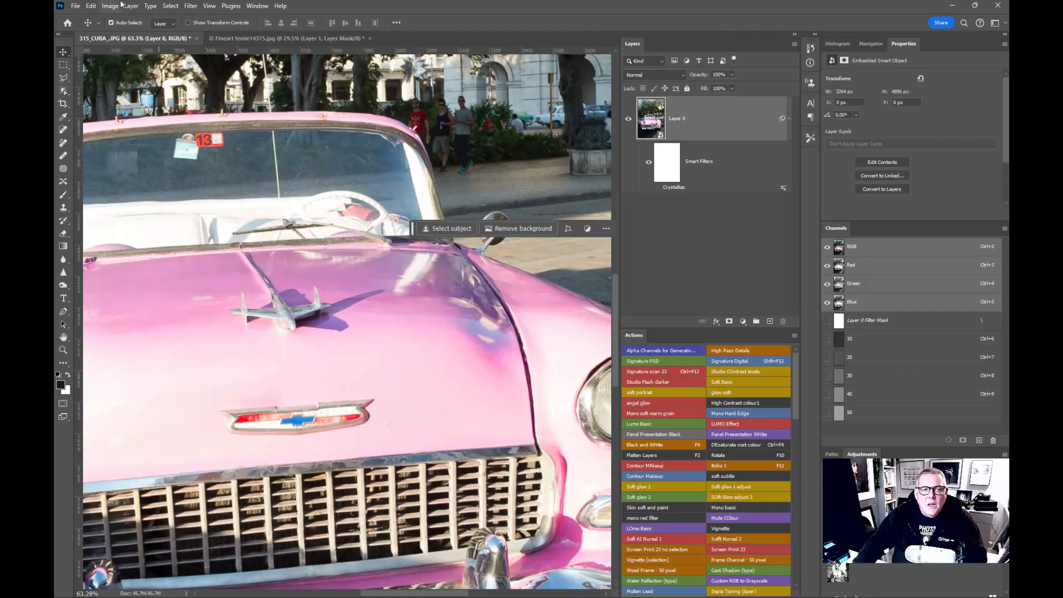
- Apply the Filter Gallery's Poster Edges to Layer 0 with edge thickness 2, edge intensity 1 and posterization 2, checking the preview on the car
{"action": "left_click", "coordinate": [192, 7]}
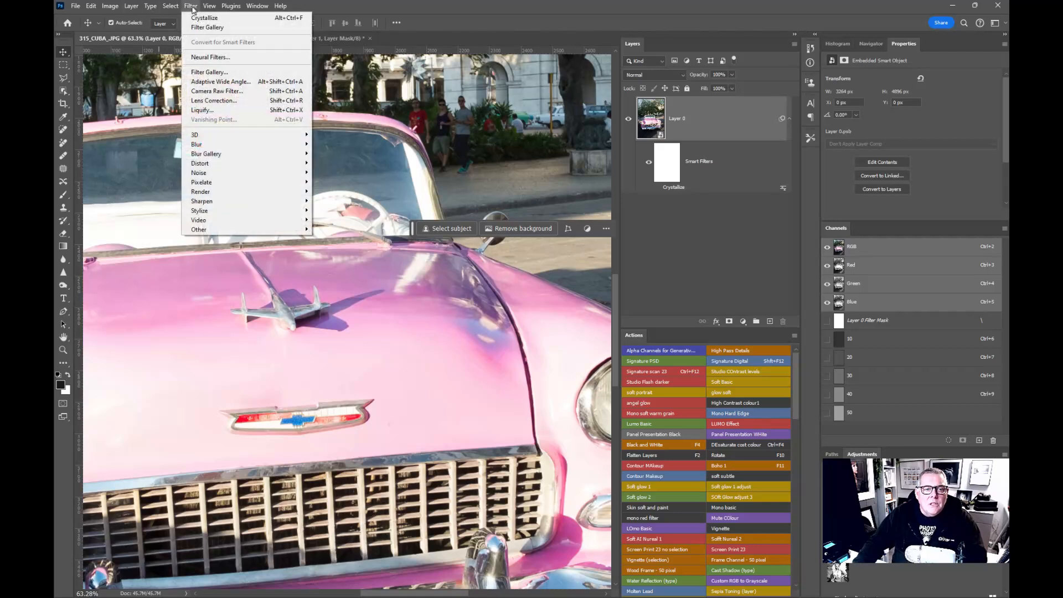
{"action": "left_click", "coordinate": [209, 72]}
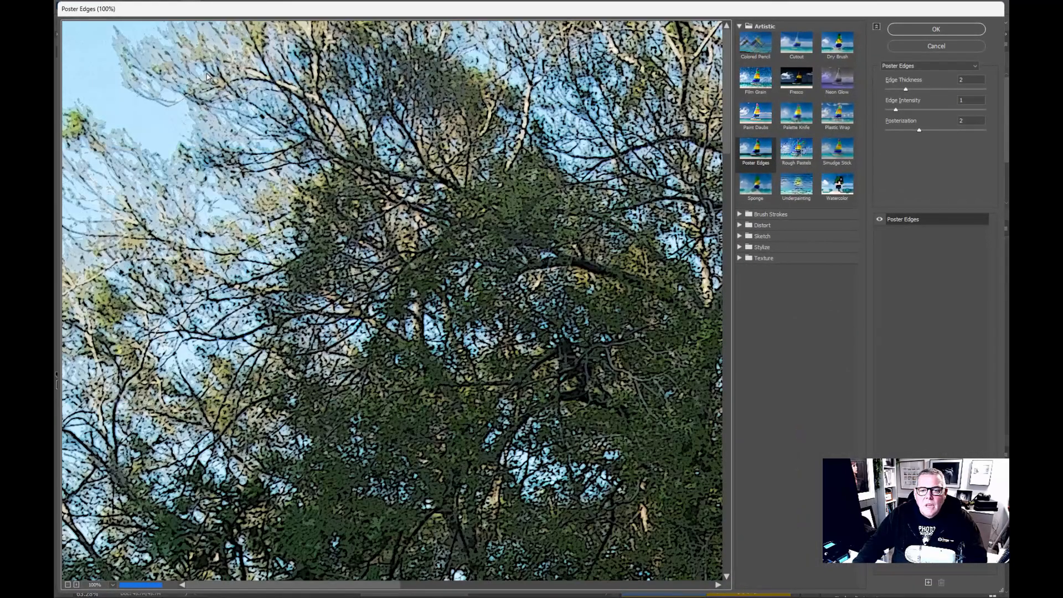
{"action": "left_click_drag", "start_coordinate": [446, 297], "coordinate": [224, 154]}
{"action": "left_click_drag", "start_coordinate": [493, 356], "coordinate": [459, 265]}
{"action": "left_click_drag", "start_coordinate": [512, 404], "coordinate": [544, 170]}
{"action": "left_click_drag", "start_coordinate": [457, 432], "coordinate": [382, 90]}
{"action": "left_click_drag", "start_coordinate": [473, 343], "coordinate": [390, 188]}
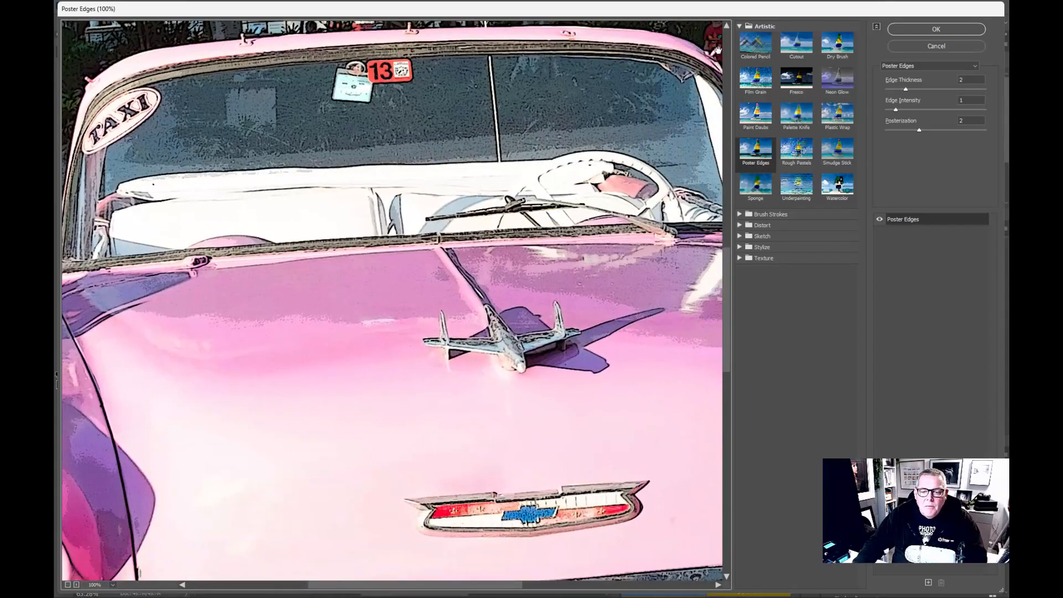
{"action": "left_click", "coordinate": [945, 29]}
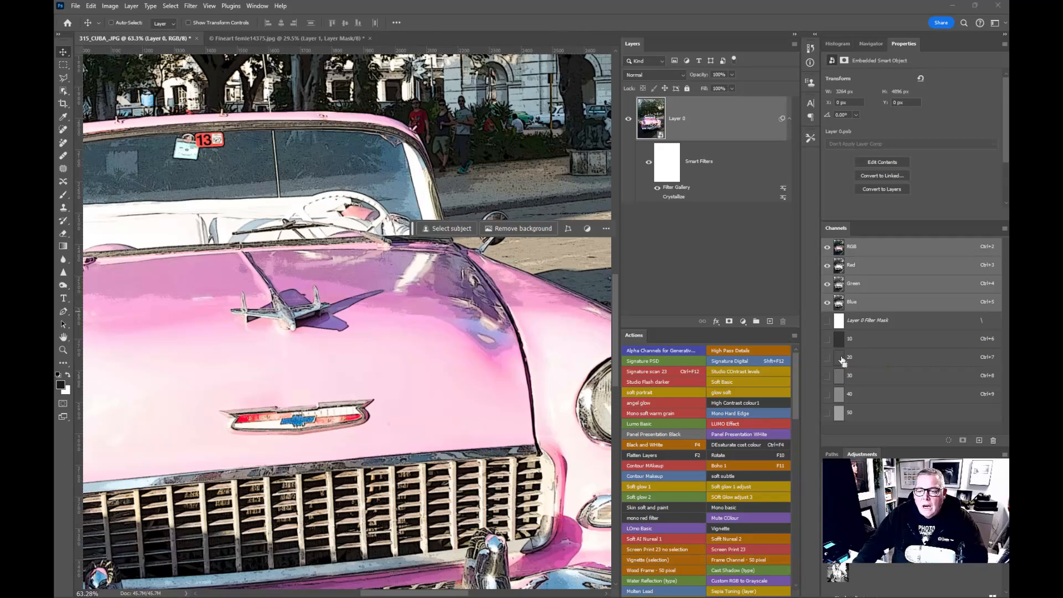
- Load alpha channel 20 as a selection on the Poster Edges version of Layer 0 and run Generative Fill with "water colour painting"
{"action": "left_click", "coordinate": [840, 358], "text": "ctrl"}
{"action": "left_click", "coordinate": [522, 223]}
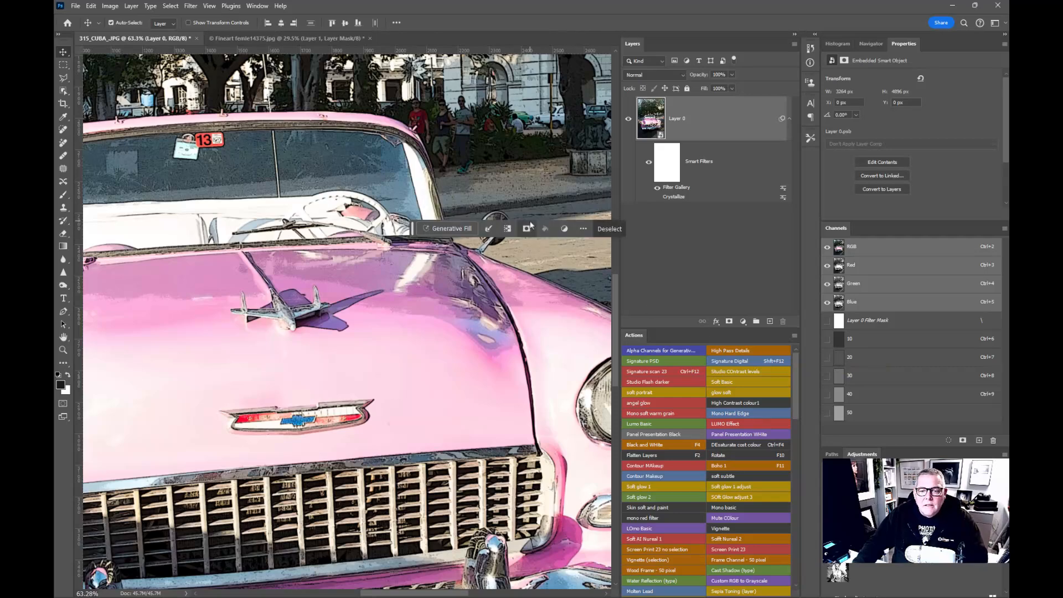
{"action": "type", "text": "water colour painting"}
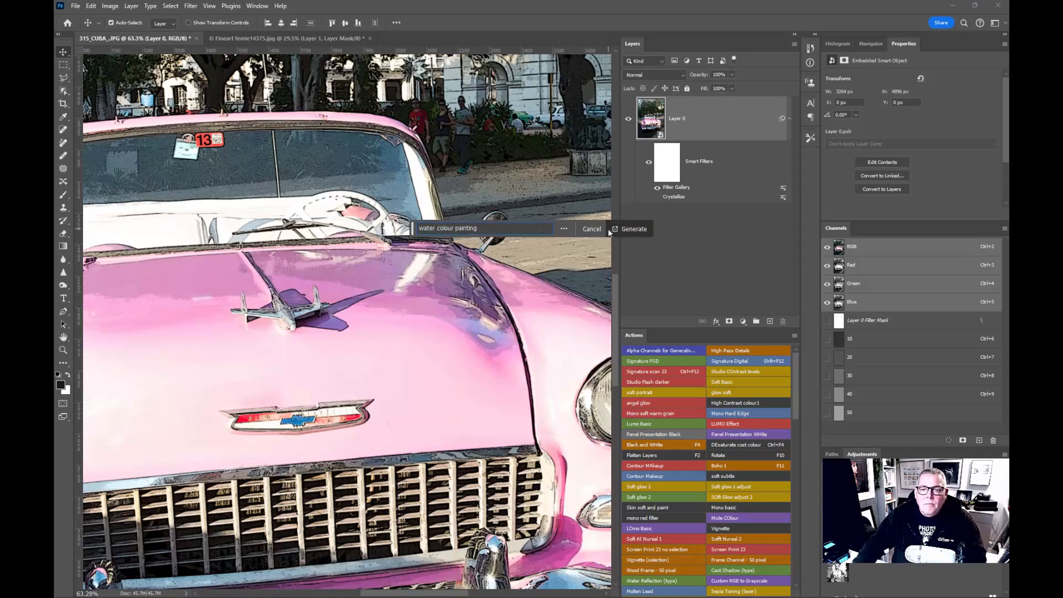
{"action": "left_click", "coordinate": [626, 233]}
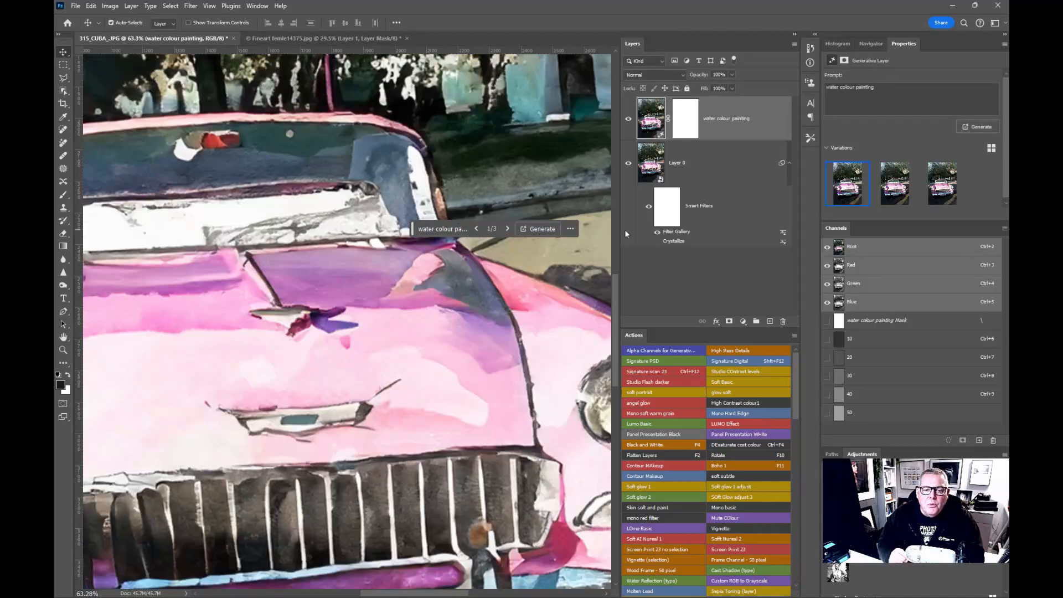
- Examine the generated painting across the whole car and switch to the second variation, followed by the third
{"action": "scroll", "coordinate": [337, 264], "scroll_direction": "down", "scroll_amount": 5}
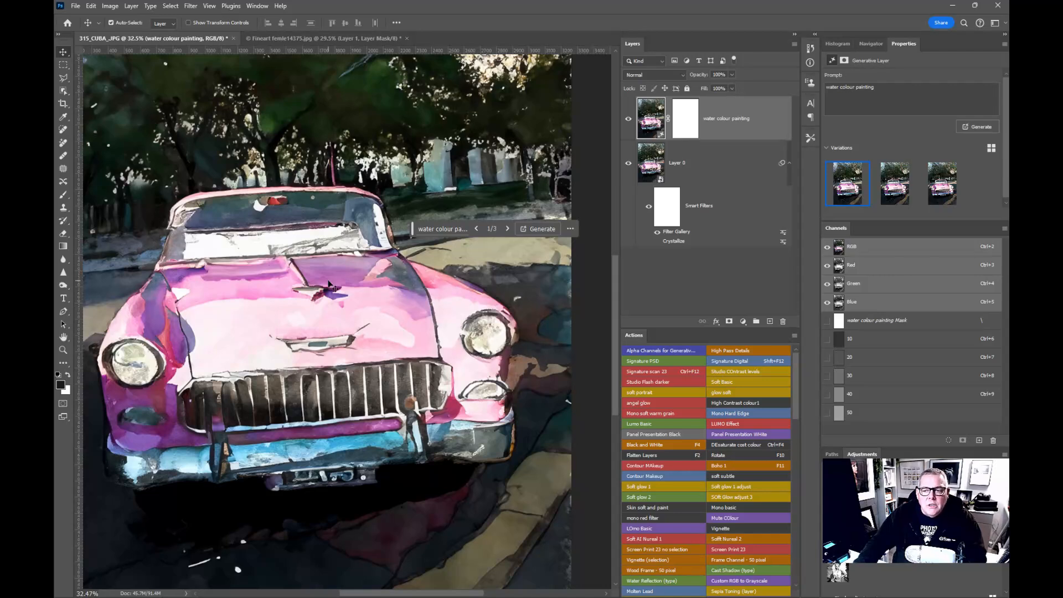
{"action": "left_click_drag", "start_coordinate": [353, 302], "coordinate": [399, 280]}
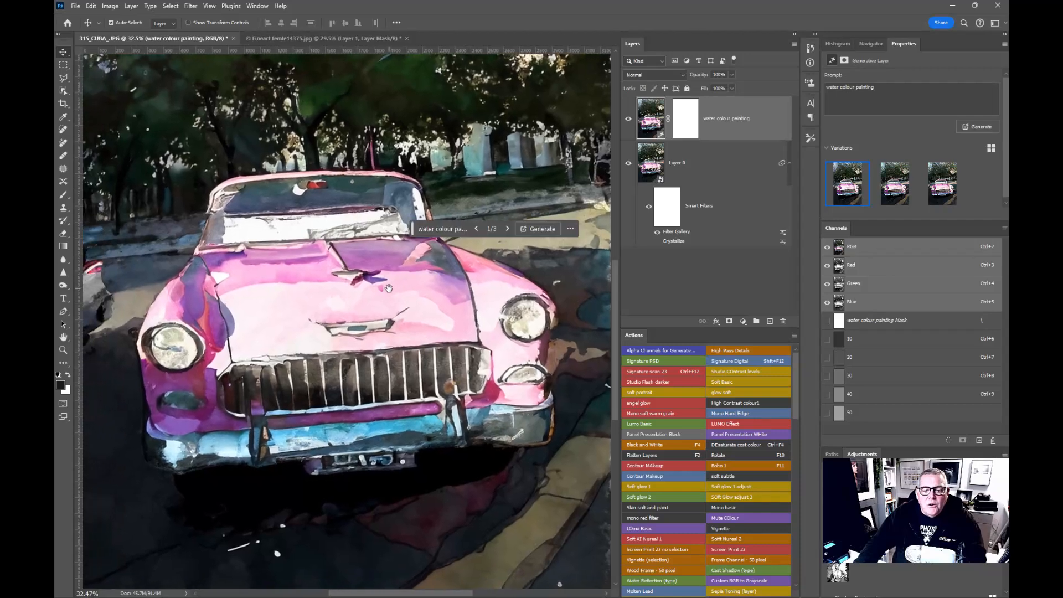
{"action": "left_click", "coordinate": [894, 183]}
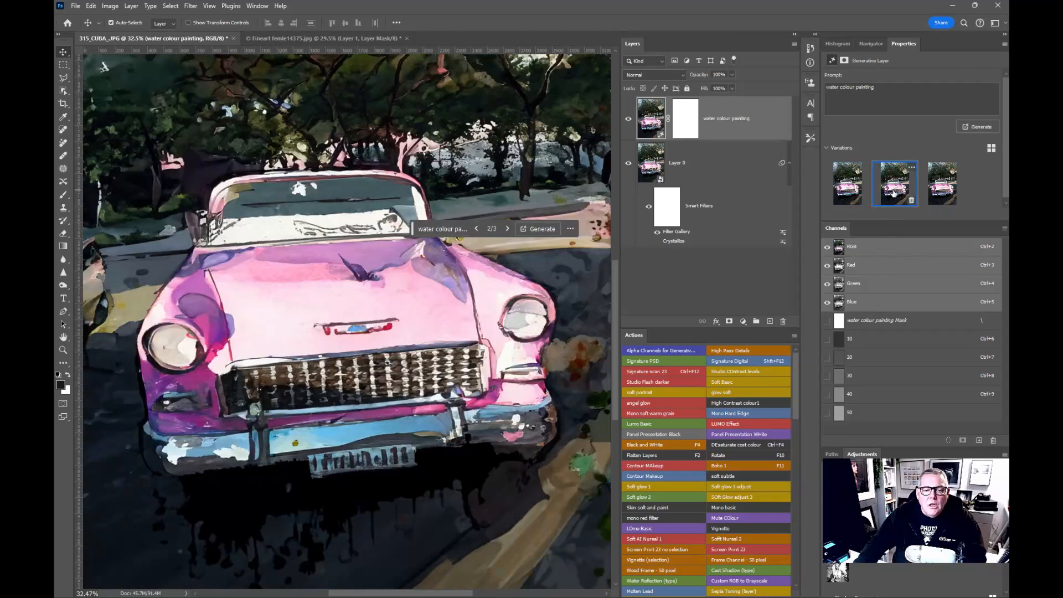
{"action": "left_click", "coordinate": [940, 188]}
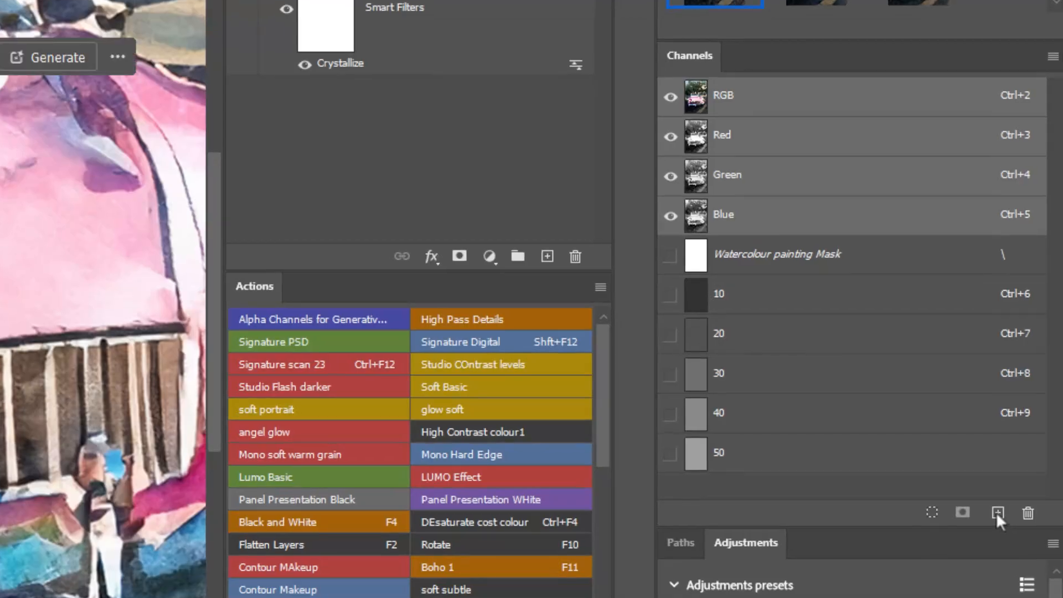
- Create a new alpha channel and open the foreground colour's HSB brightness value for editing
{"action": "left_click", "coordinate": [996, 513]}
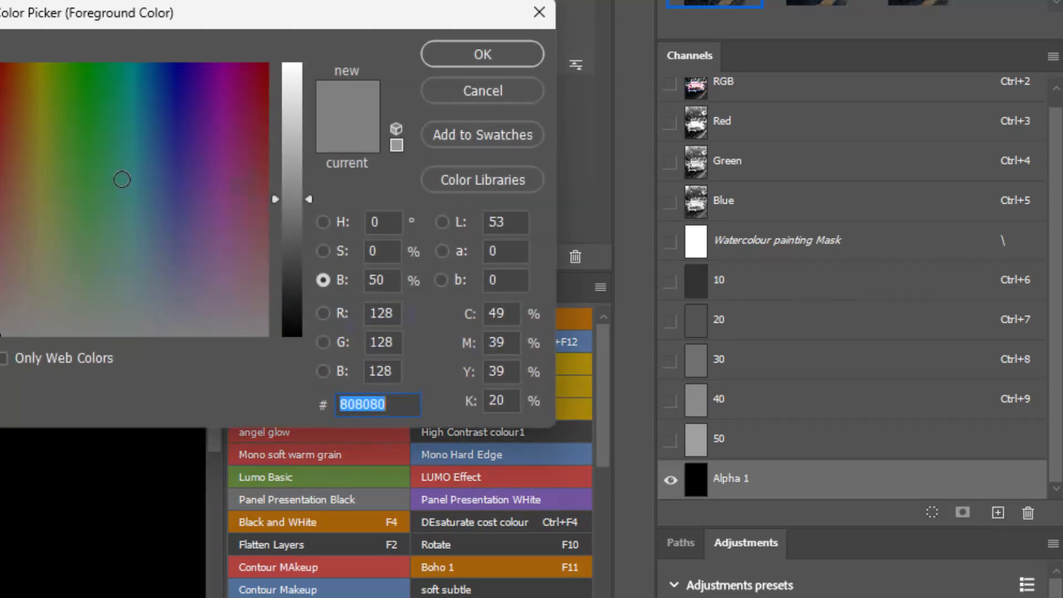
{"action": "left_click_drag", "start_coordinate": [388, 287], "coordinate": [380, 286]}
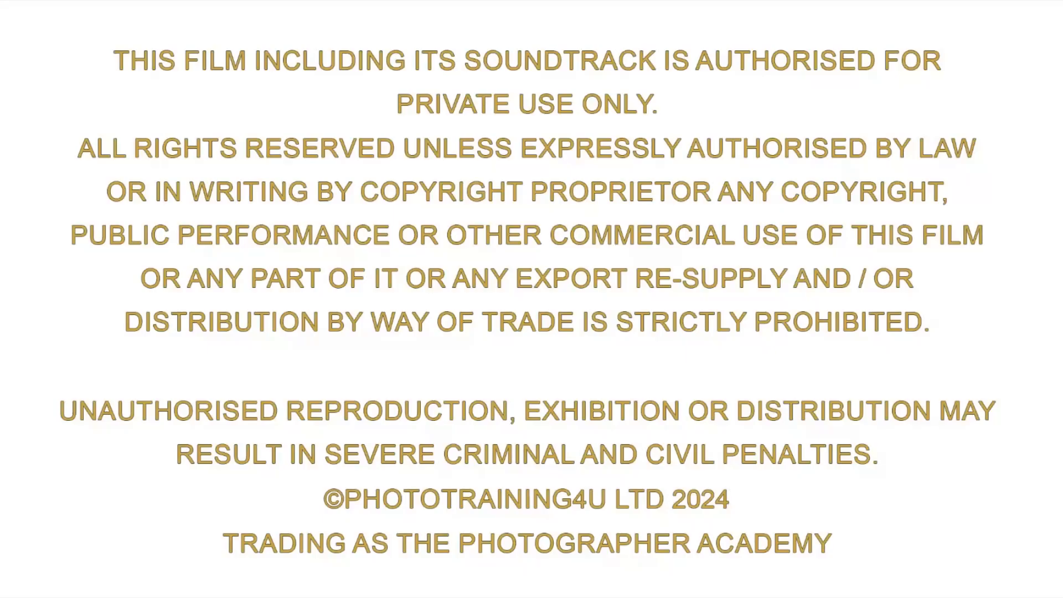